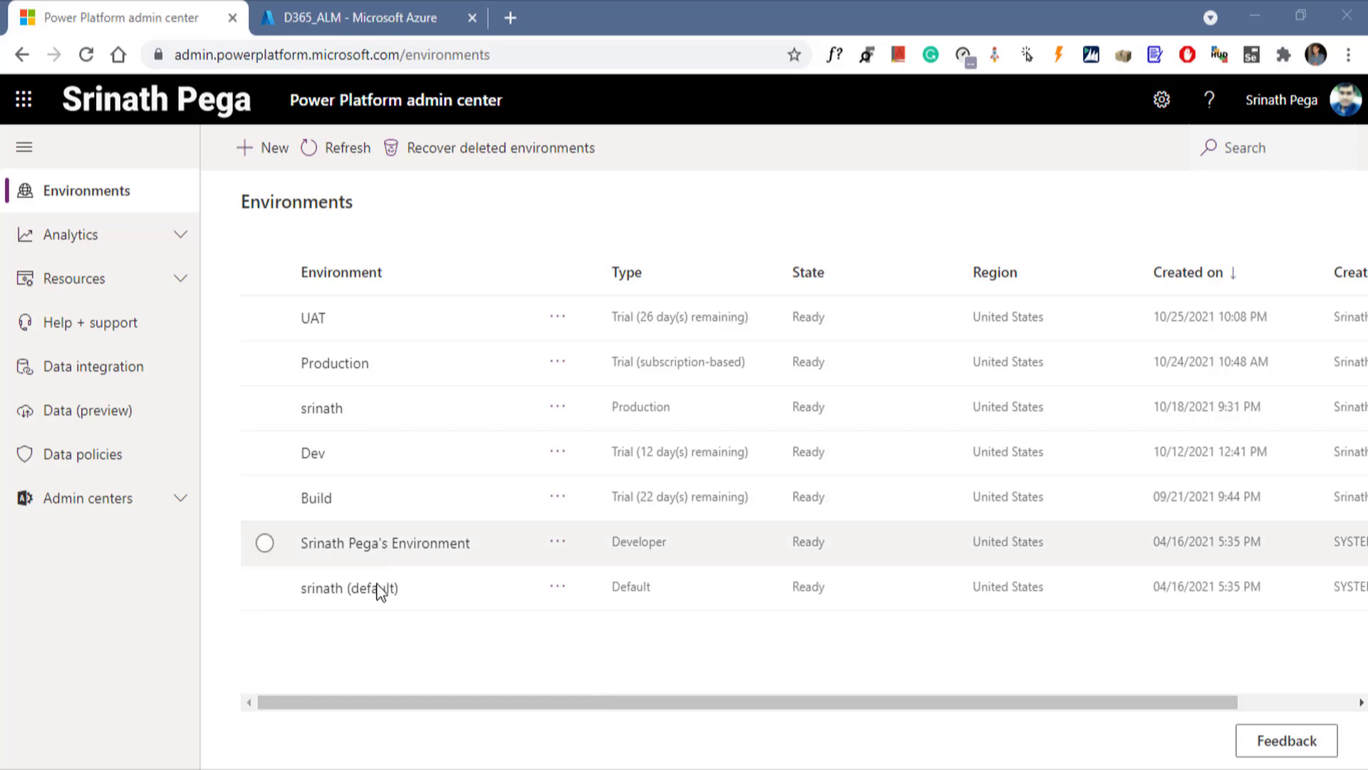
- Check the D365_ALM app registration in Azure, and open the application users list in the Dev environment's settings
{"action": "left_click", "coordinate": [370, 13]}
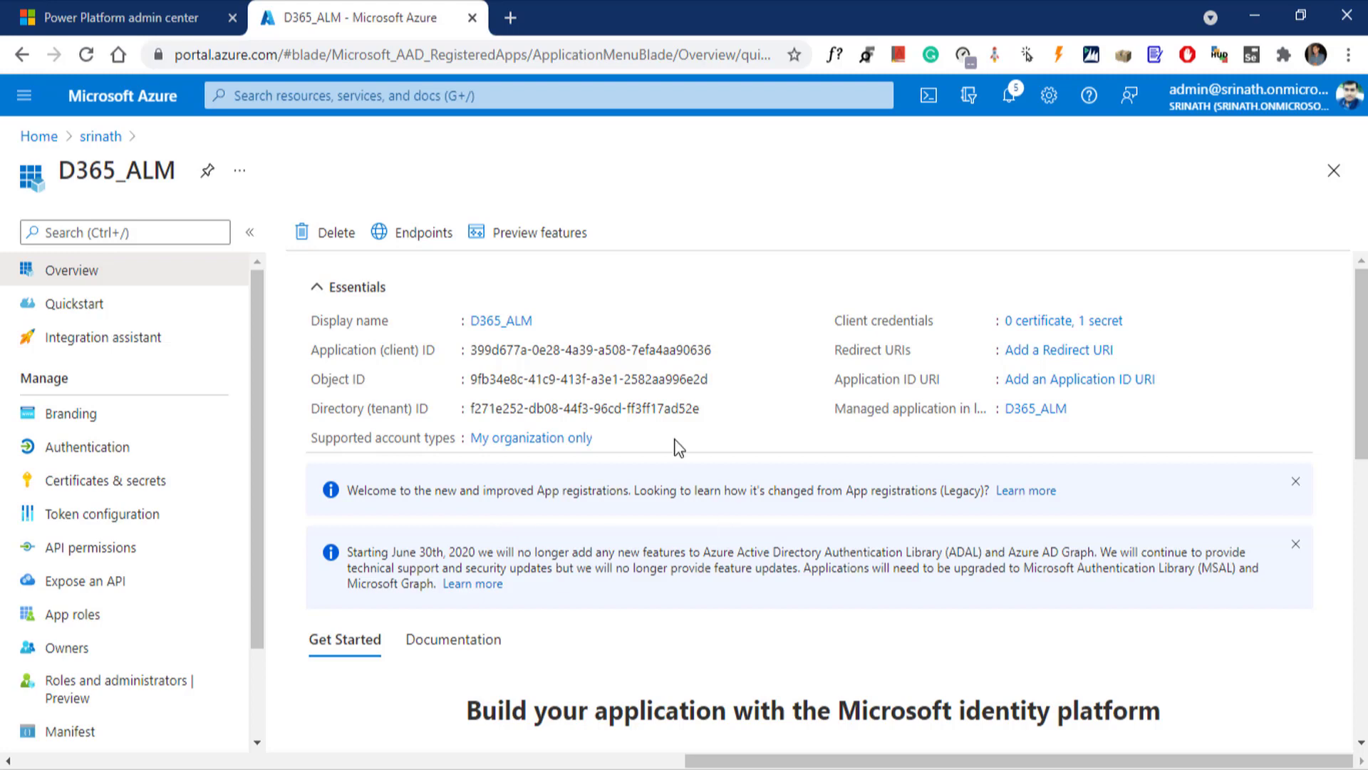
{"action": "left_click", "coordinate": [156, 29]}
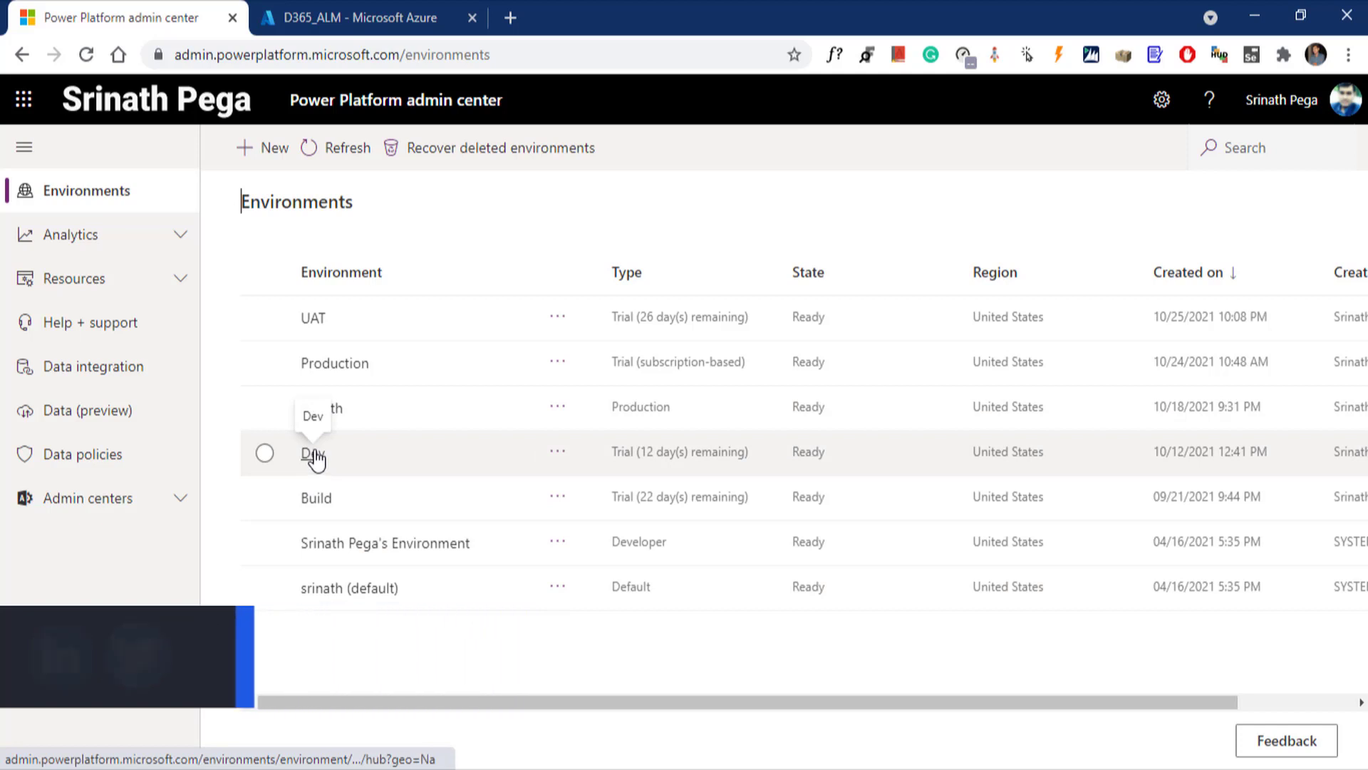
{"action": "left_click", "coordinate": [313, 455]}
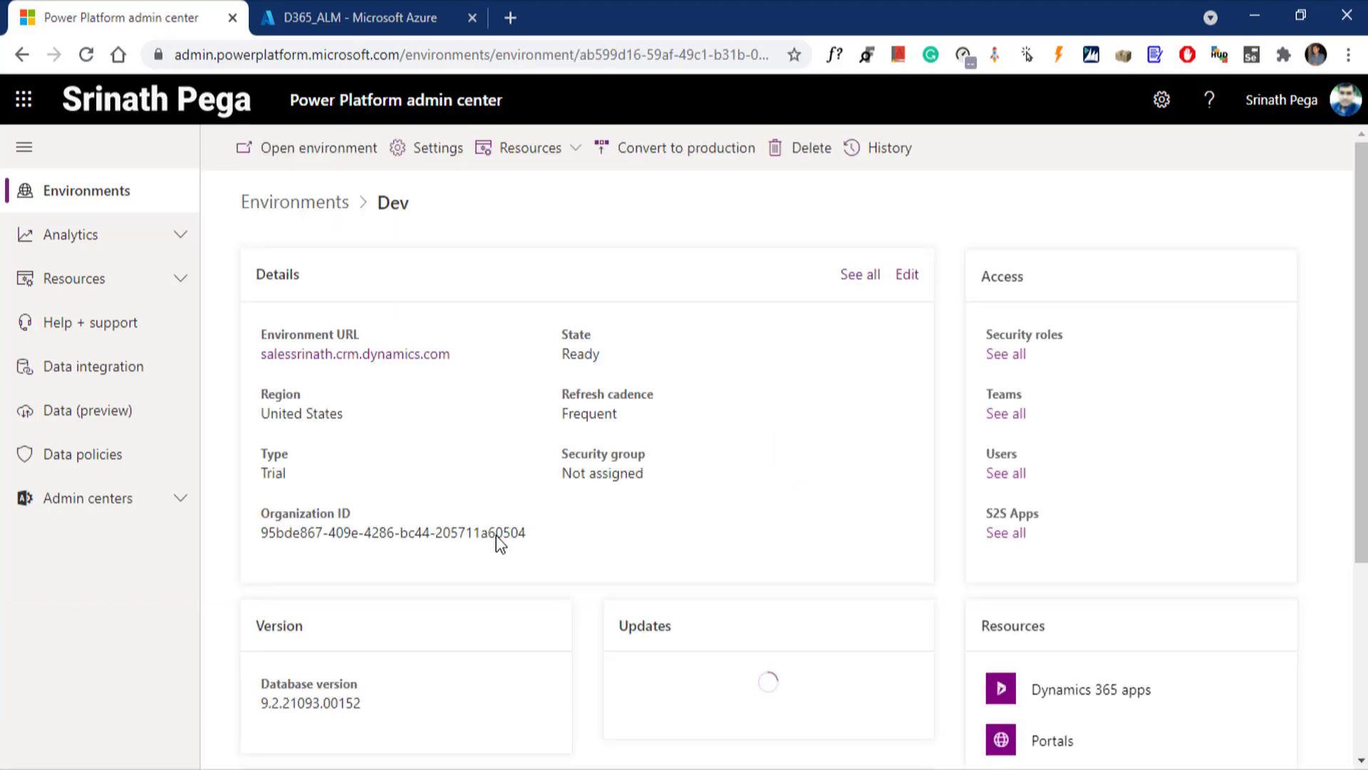
{"action": "left_click", "coordinate": [430, 158]}
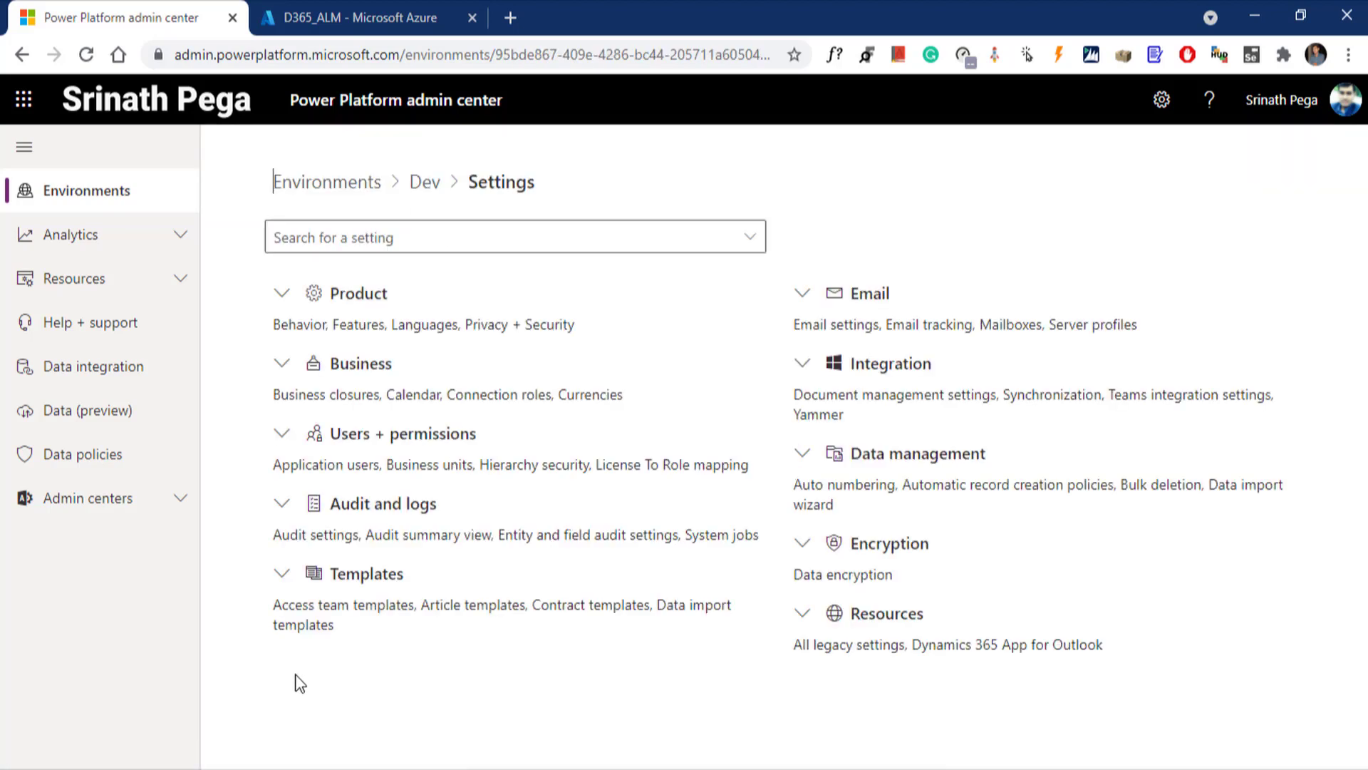
{"action": "left_click", "coordinate": [283, 435]}
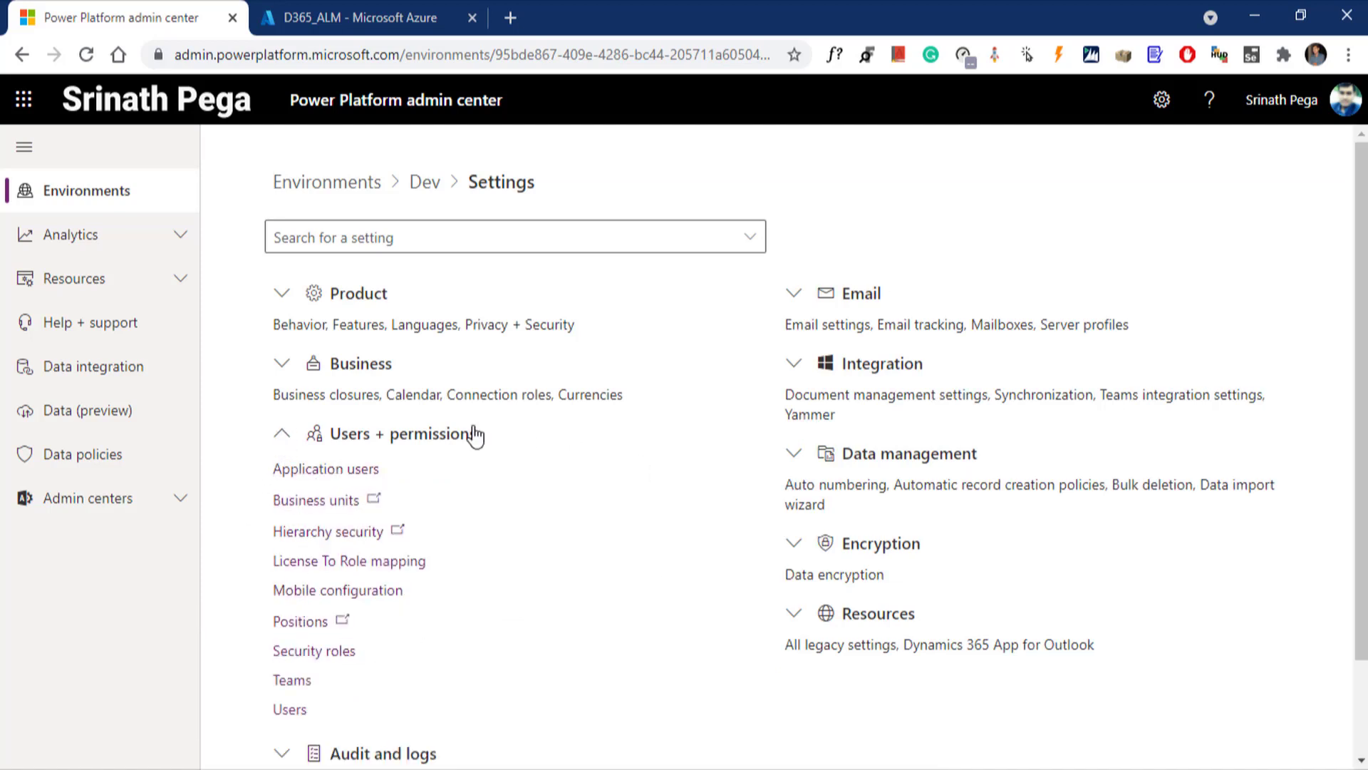
{"action": "left_click", "coordinate": [332, 470]}
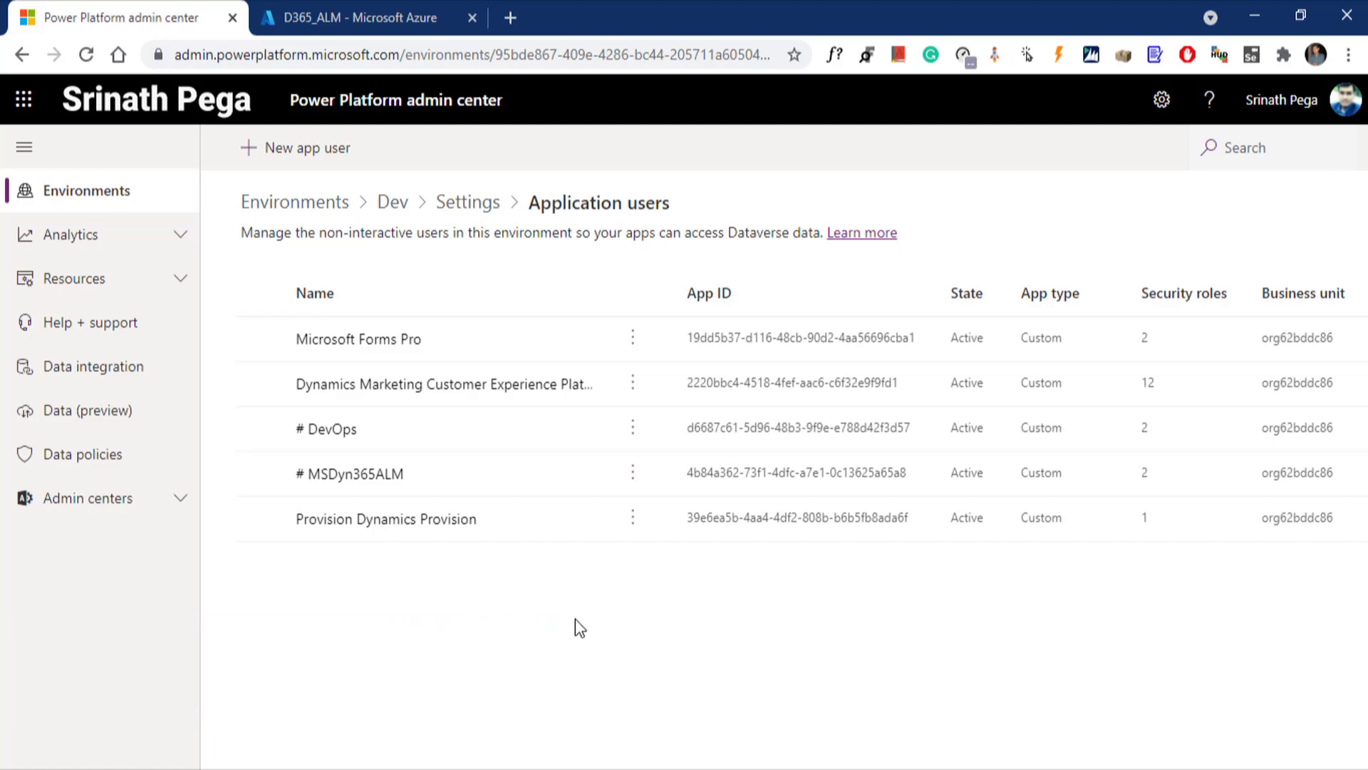
- Start a new app user for the Dev environment and add the D365_ALM app from Azure Active Directory
{"action": "left_click", "coordinate": [311, 158]}
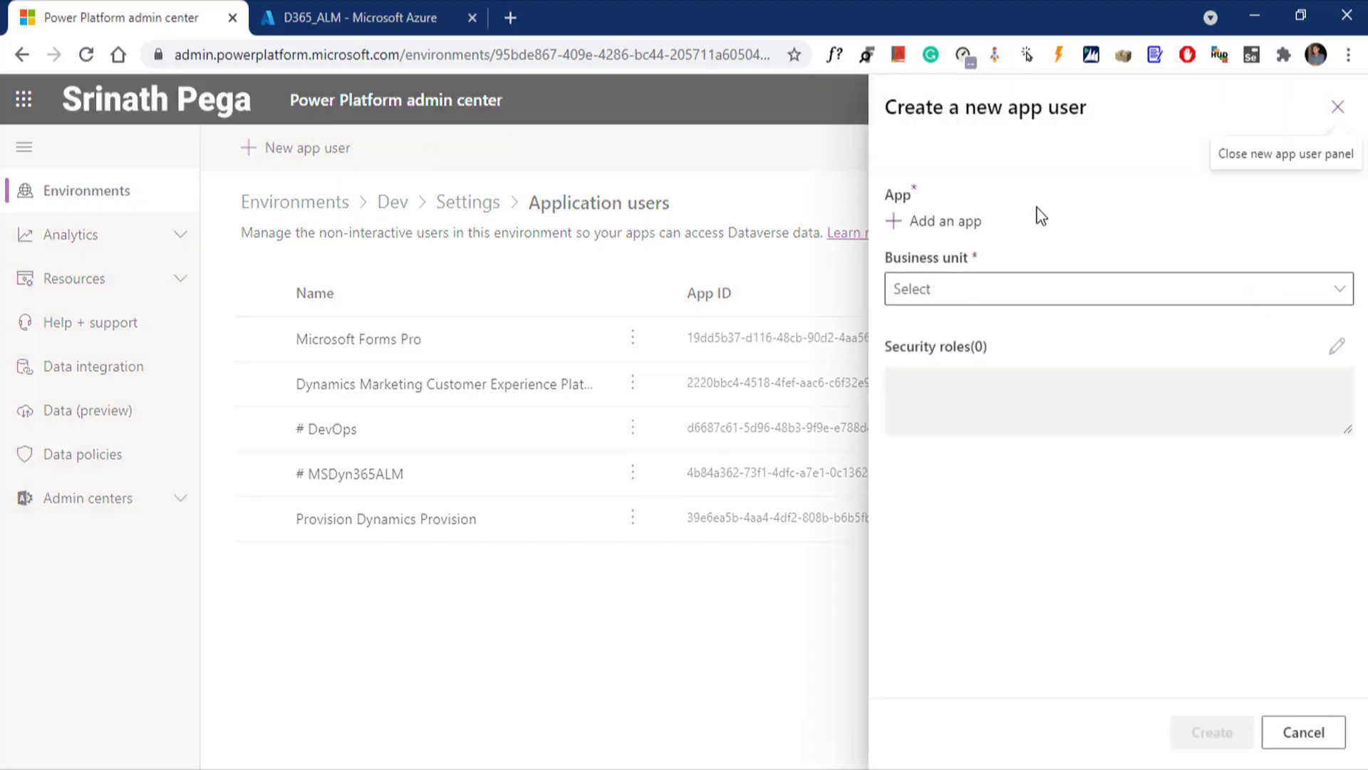
{"action": "left_click", "coordinate": [949, 225]}
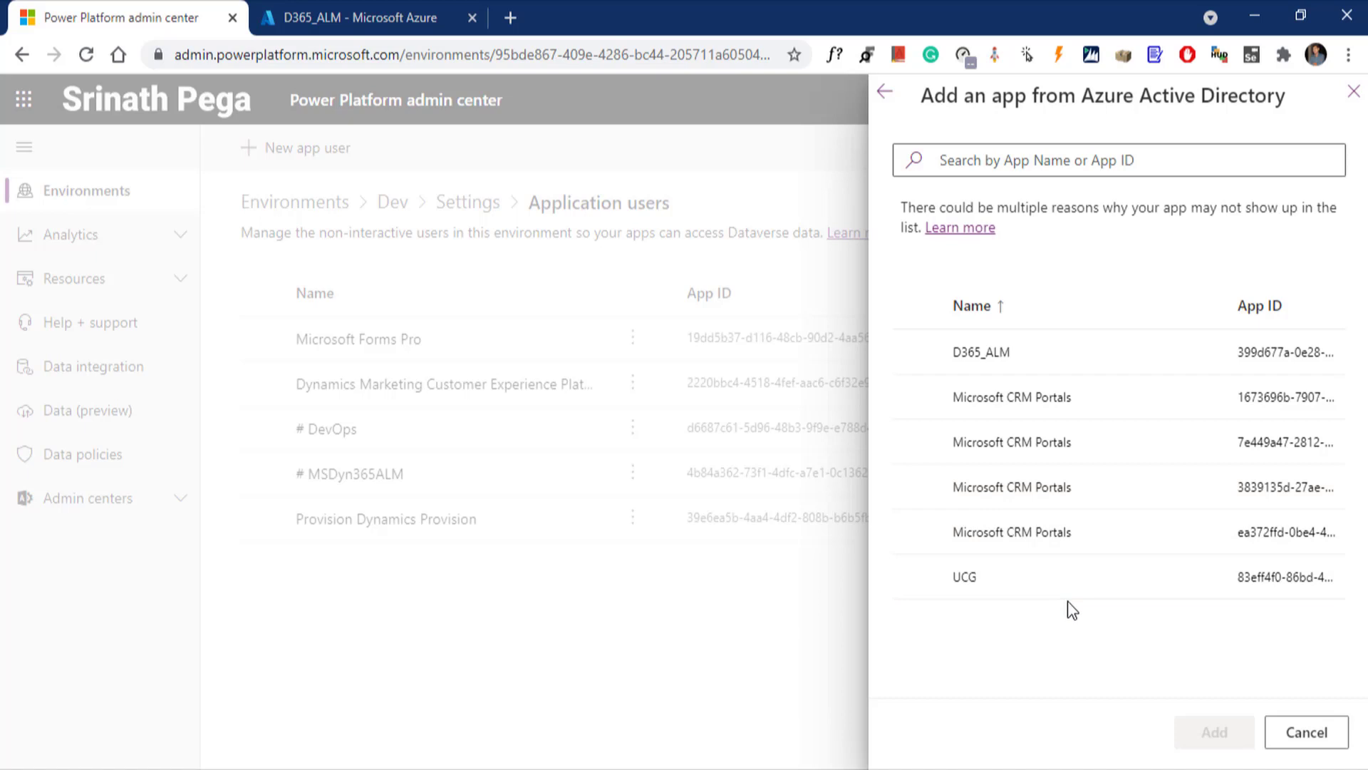
{"action": "left_click", "coordinate": [406, 18]}
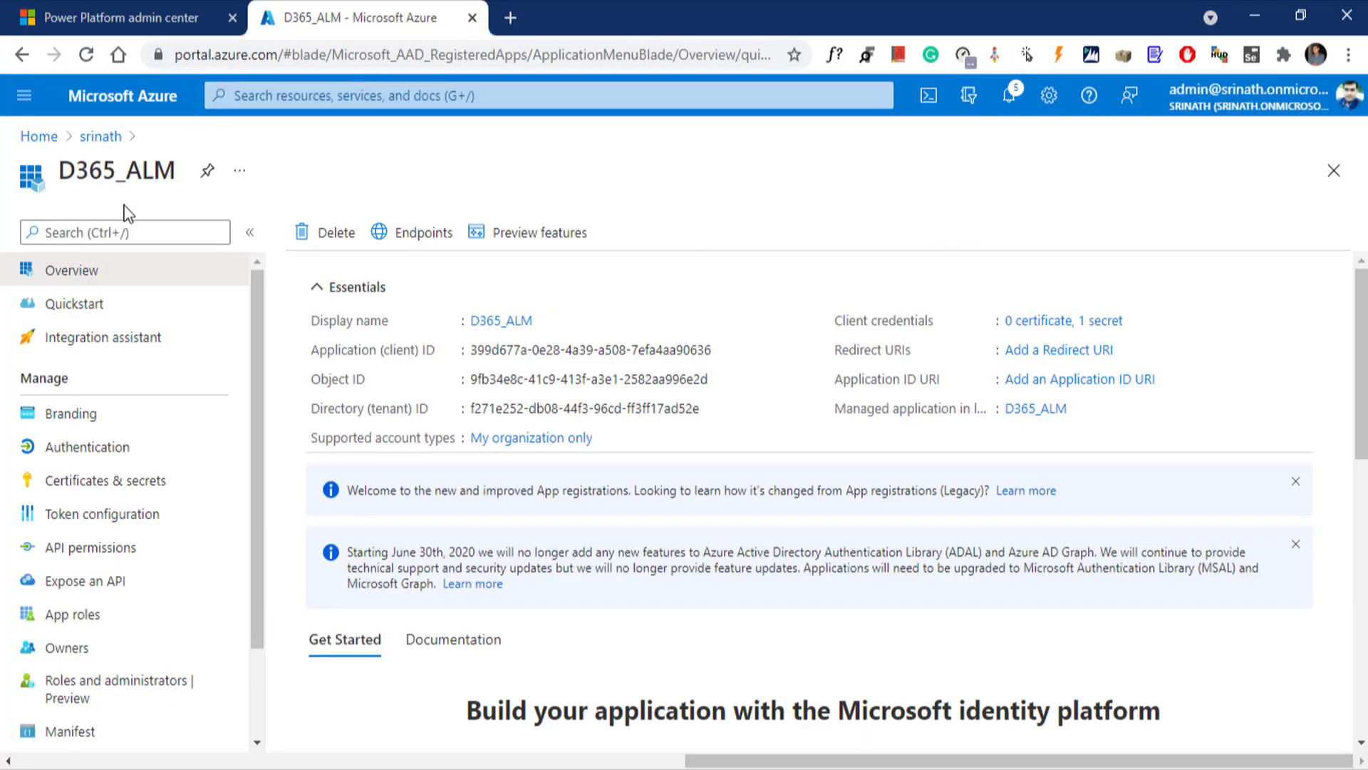
{"action": "left_click", "coordinate": [181, 21]}
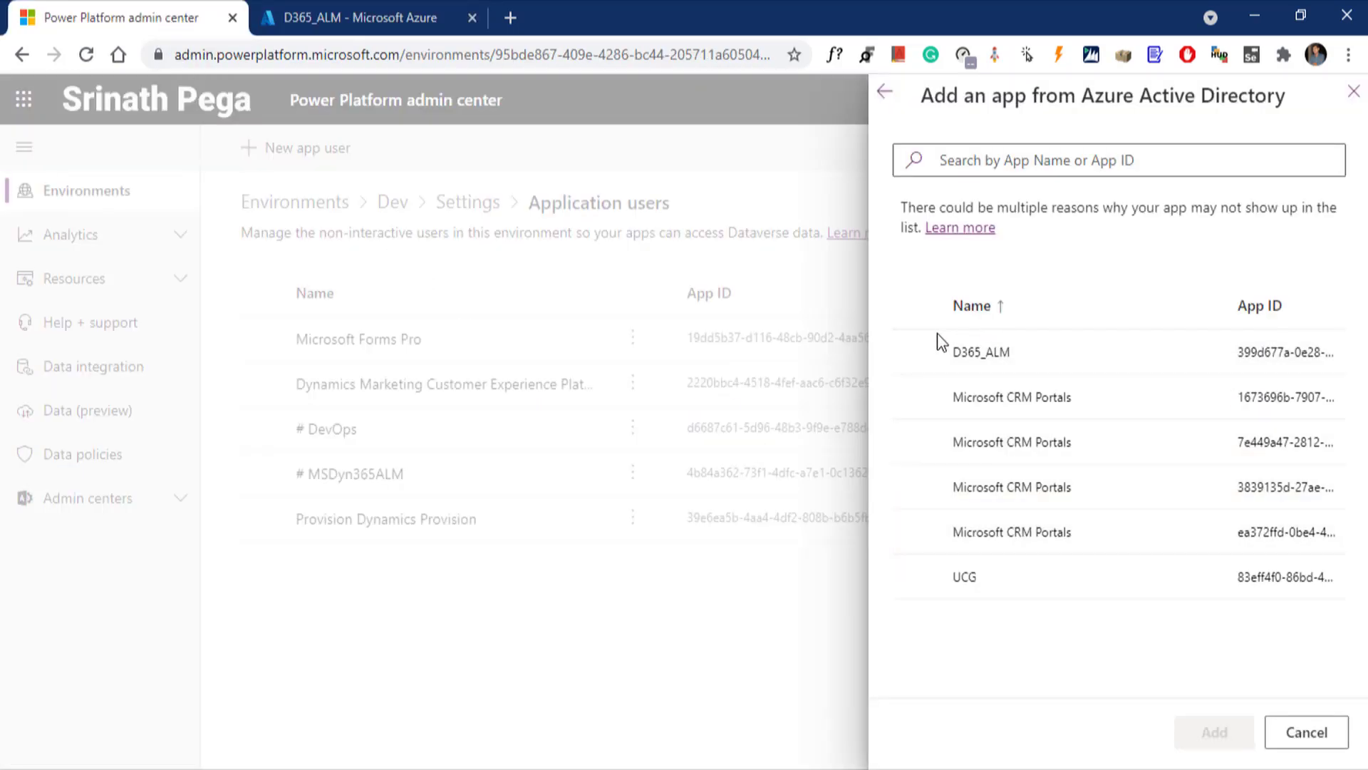
{"action": "left_click", "coordinate": [918, 351]}
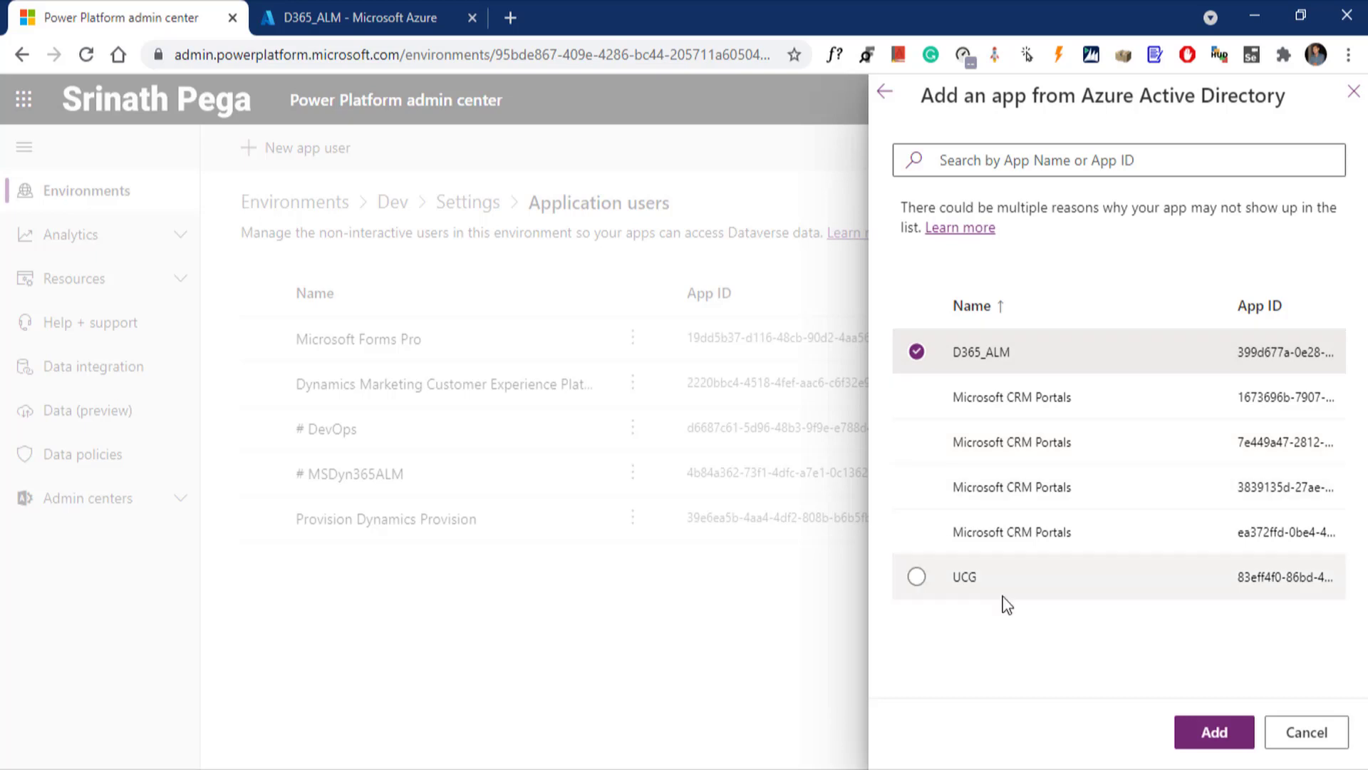
{"action": "left_click", "coordinate": [1210, 734]}
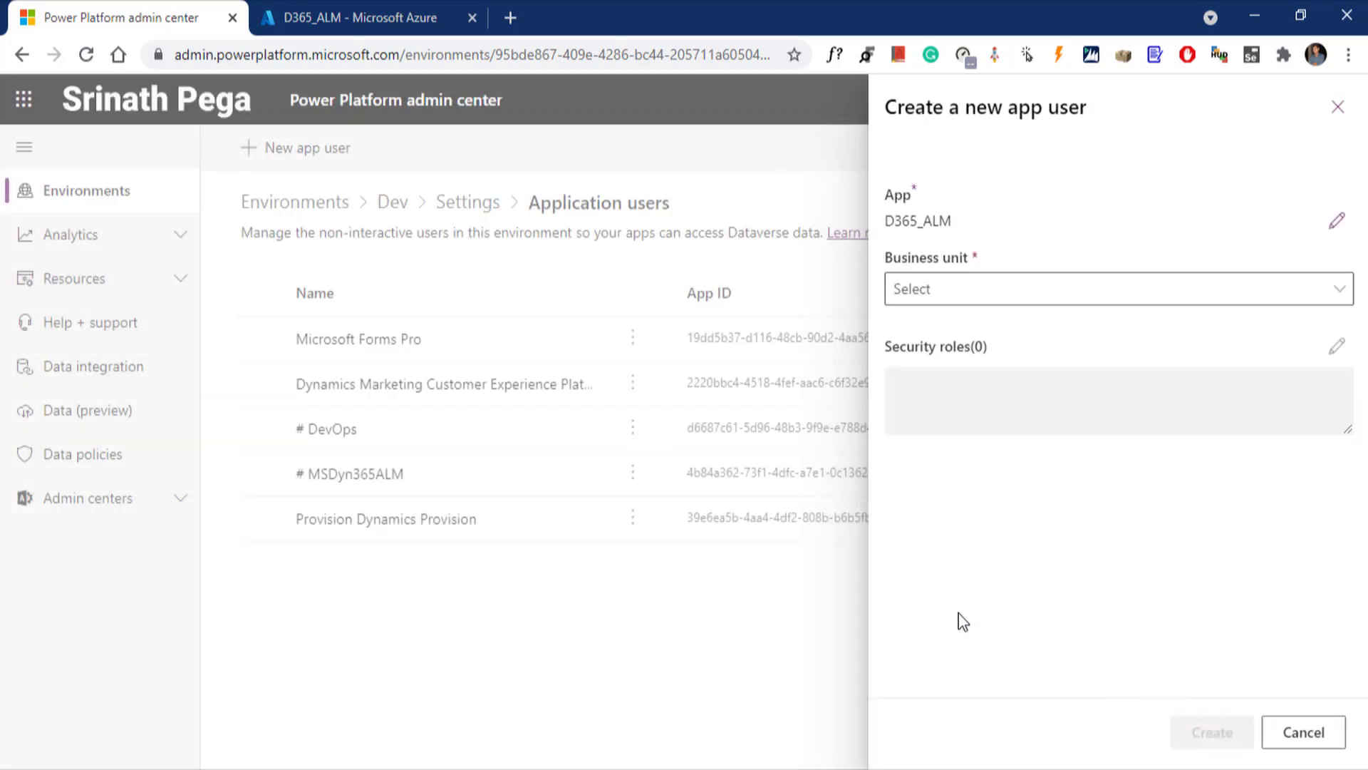
- Assign business unit org62bddc86 and the System Administrator security role to the new app user, and create it
{"action": "left_click", "coordinate": [1334, 293]}
{"action": "left_click", "coordinate": [1012, 322]}
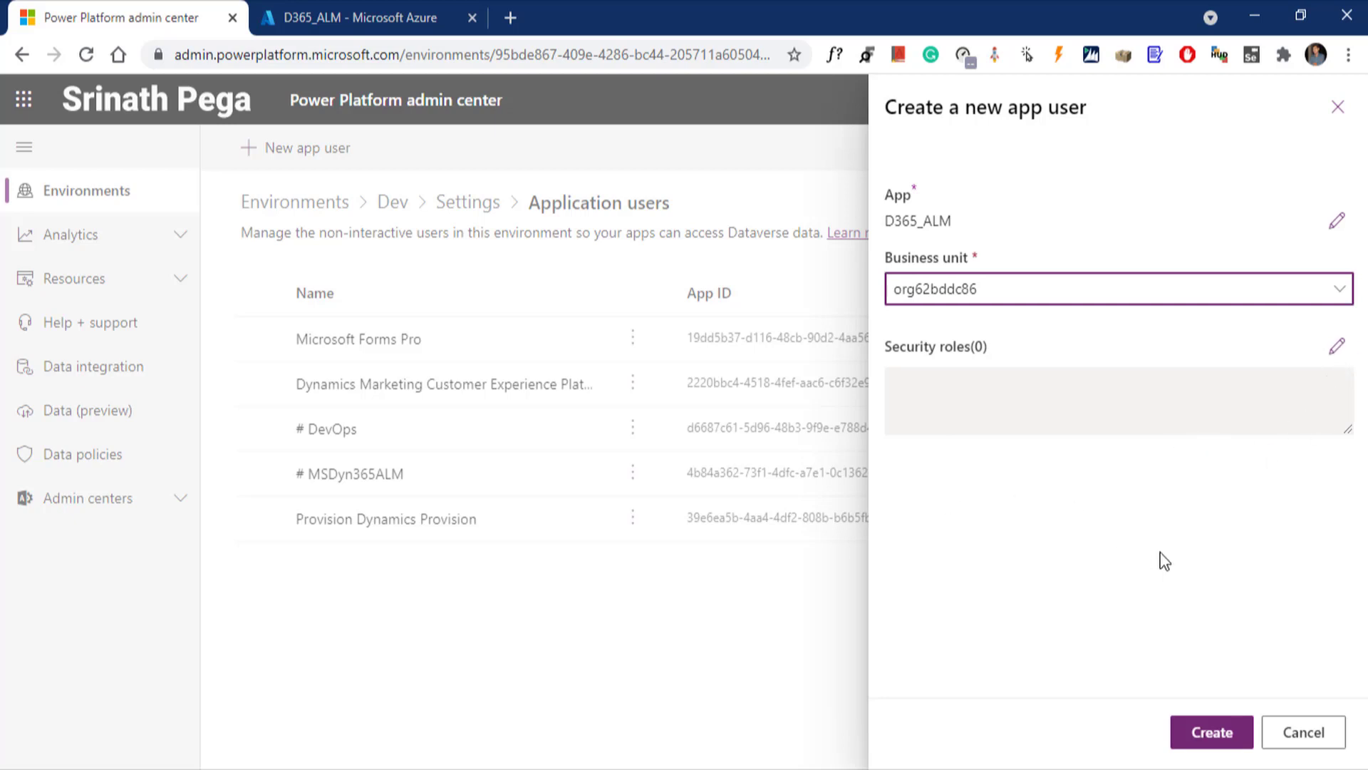
{"action": "left_click", "coordinate": [1337, 346]}
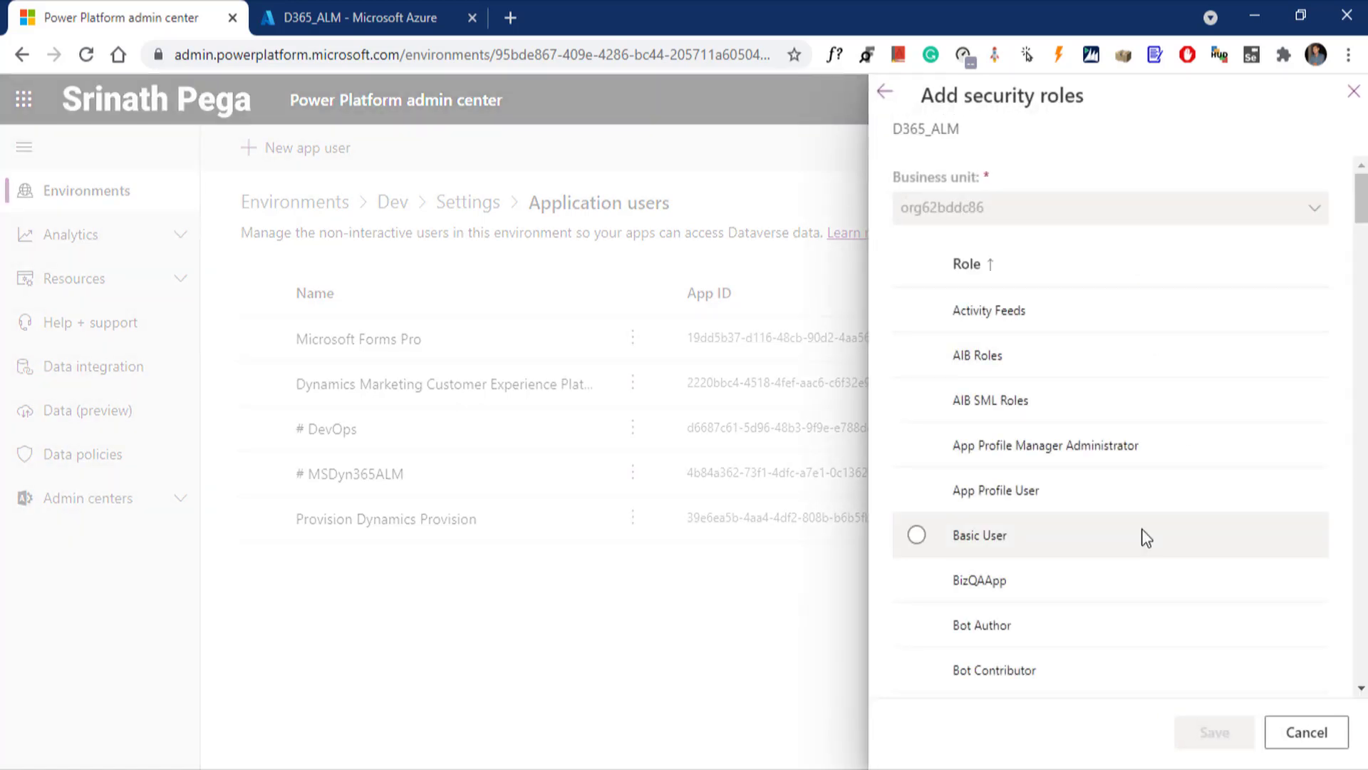
{"action": "scroll", "coordinate": [1140, 545], "scroll_direction": "down", "scroll_amount": 5}
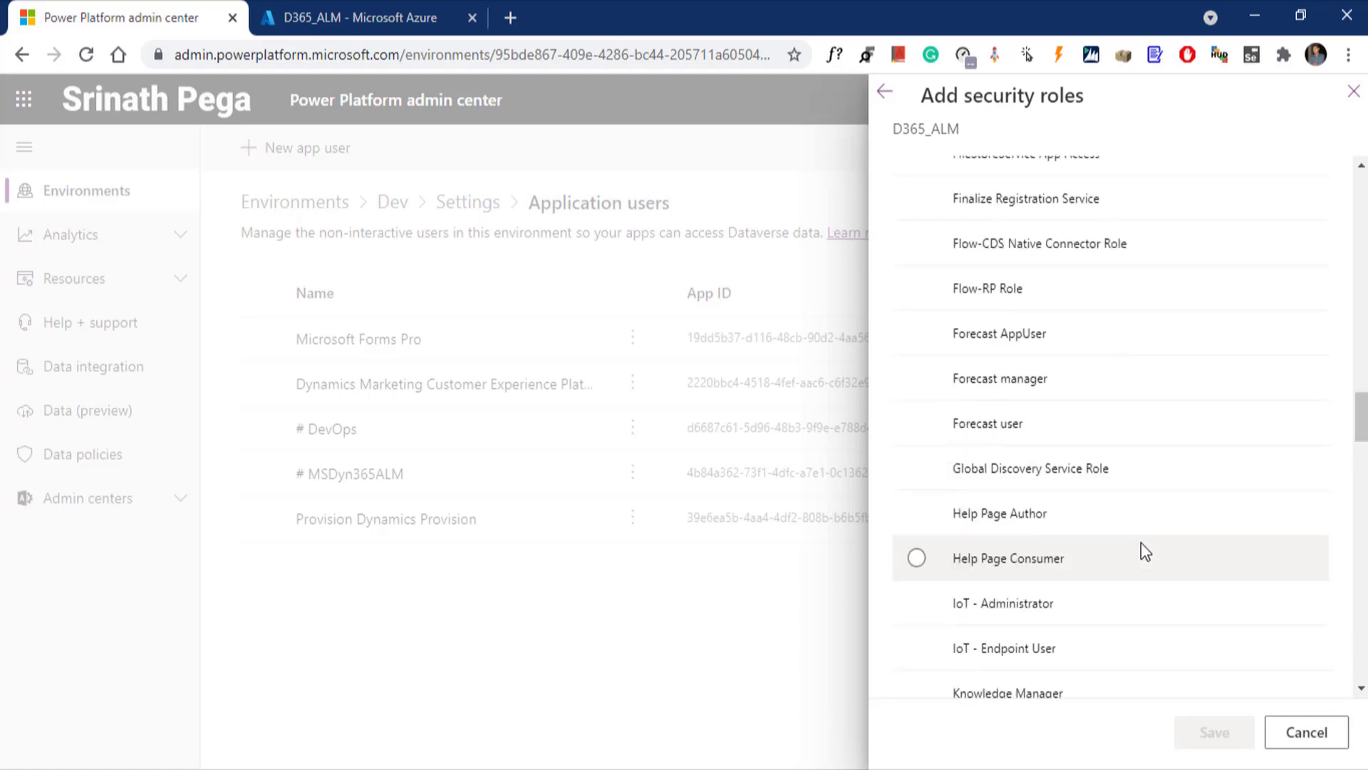
{"action": "scroll", "coordinate": [1140, 549], "scroll_direction": "down", "scroll_amount": 4}
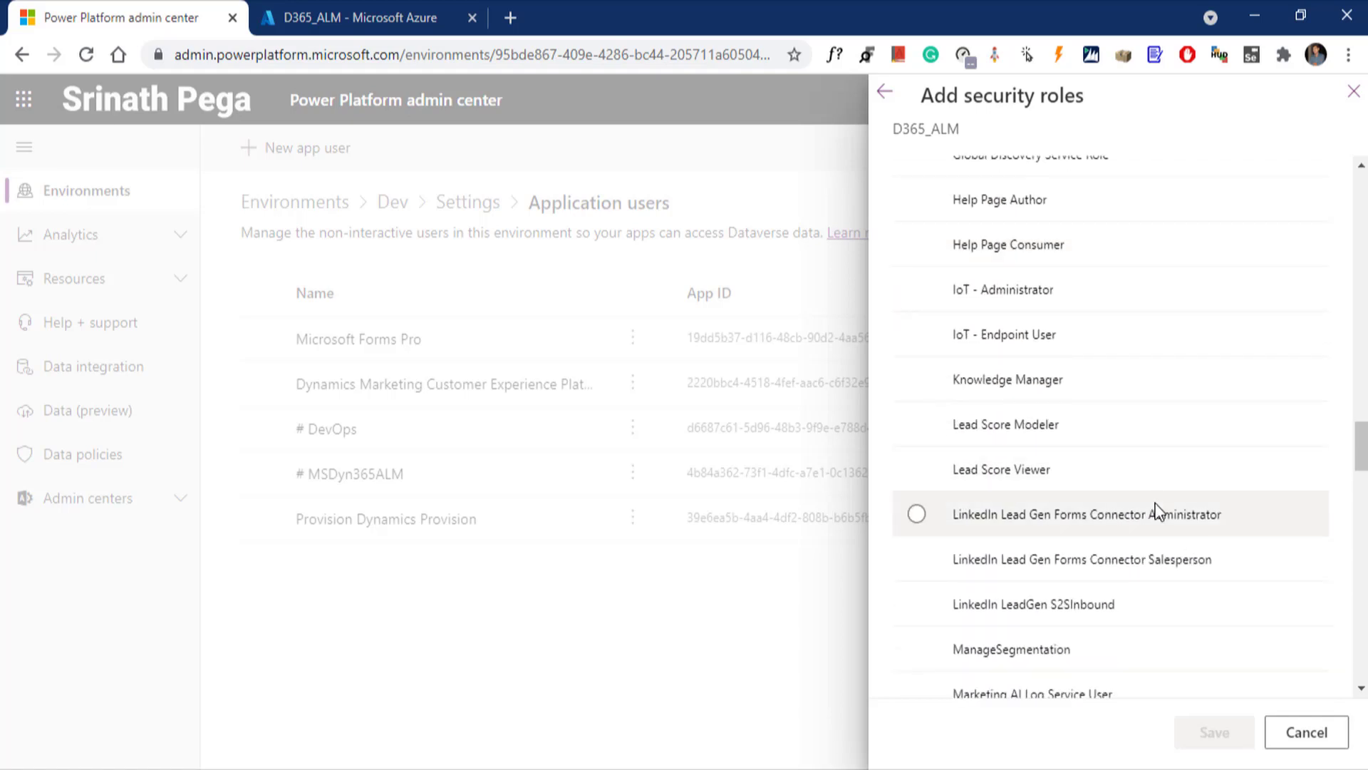
{"action": "scroll", "coordinate": [1169, 560], "scroll_direction": "down", "scroll_amount": 3}
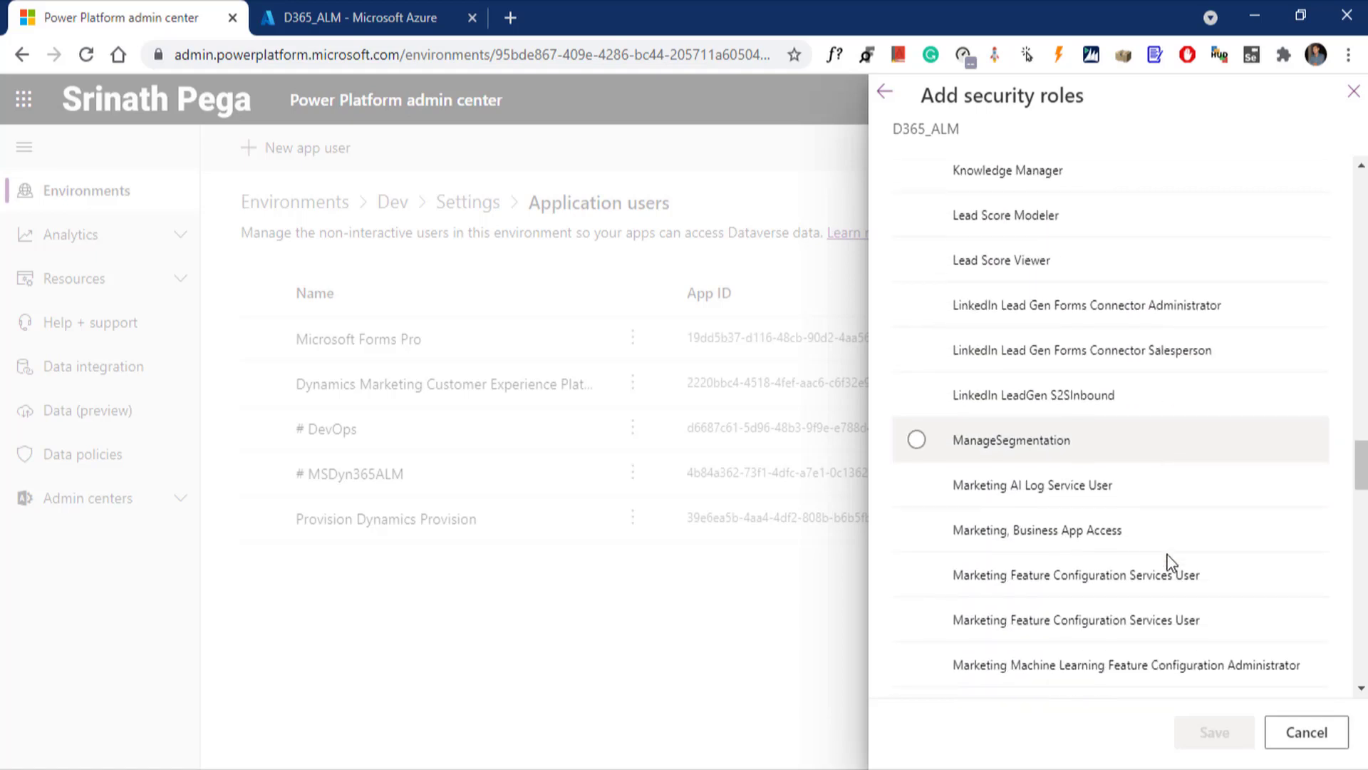
{"action": "scroll", "coordinate": [1170, 563], "scroll_direction": "down", "scroll_amount": 15}
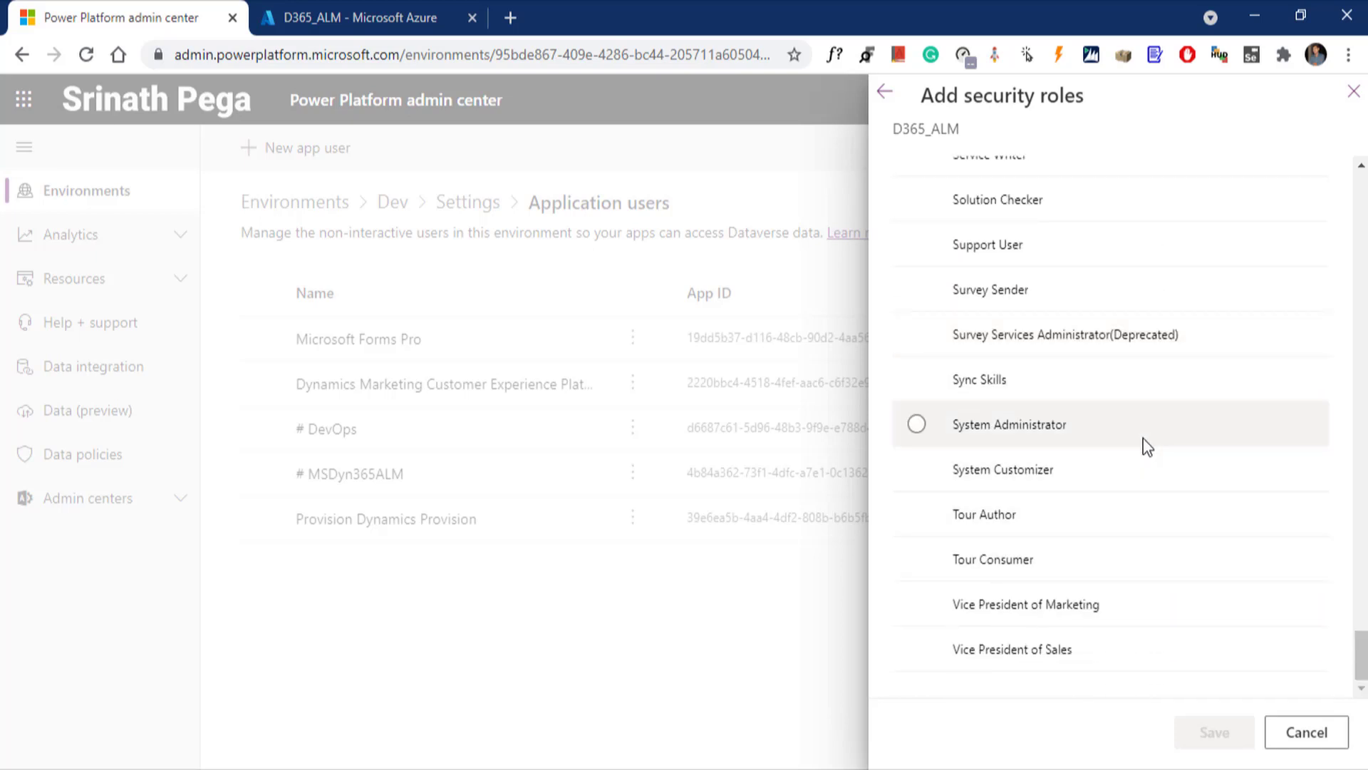
{"action": "left_click", "coordinate": [1143, 437]}
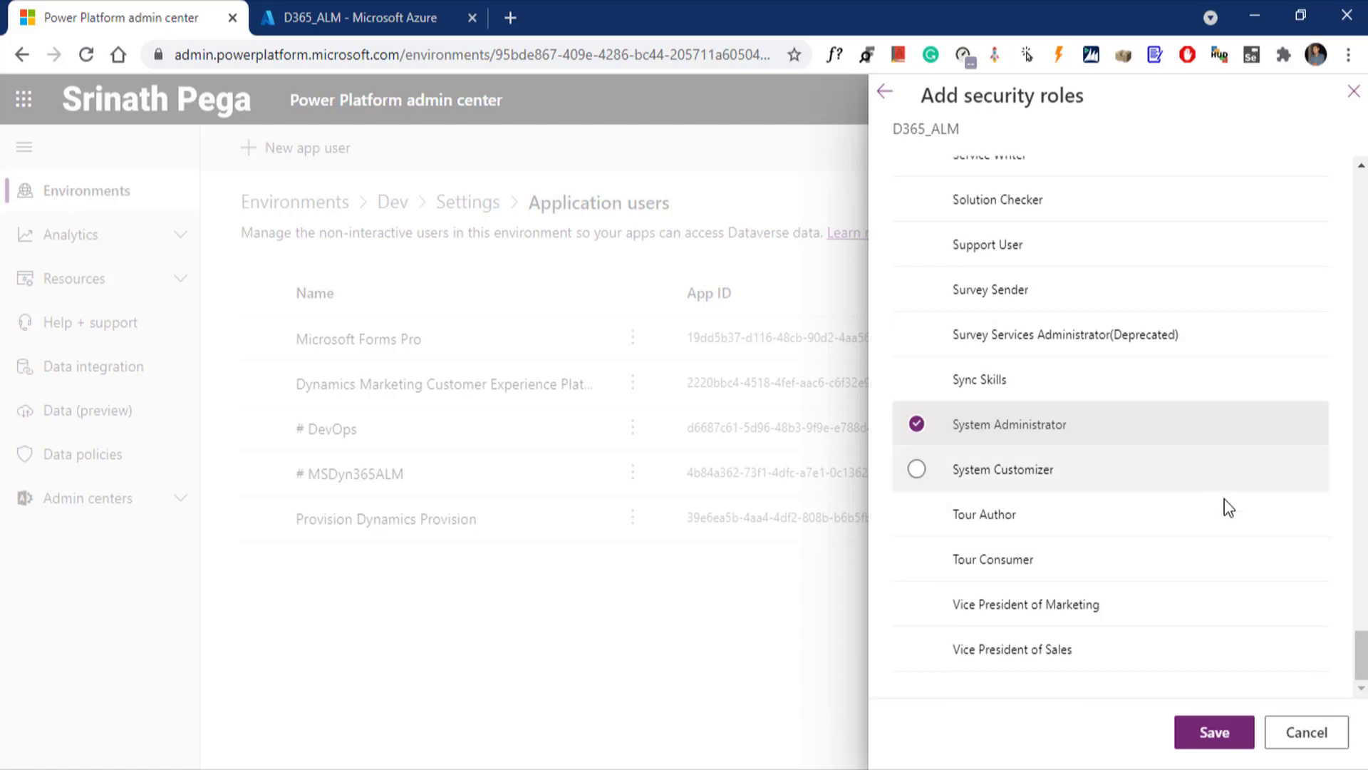
{"action": "left_click", "coordinate": [1211, 735]}
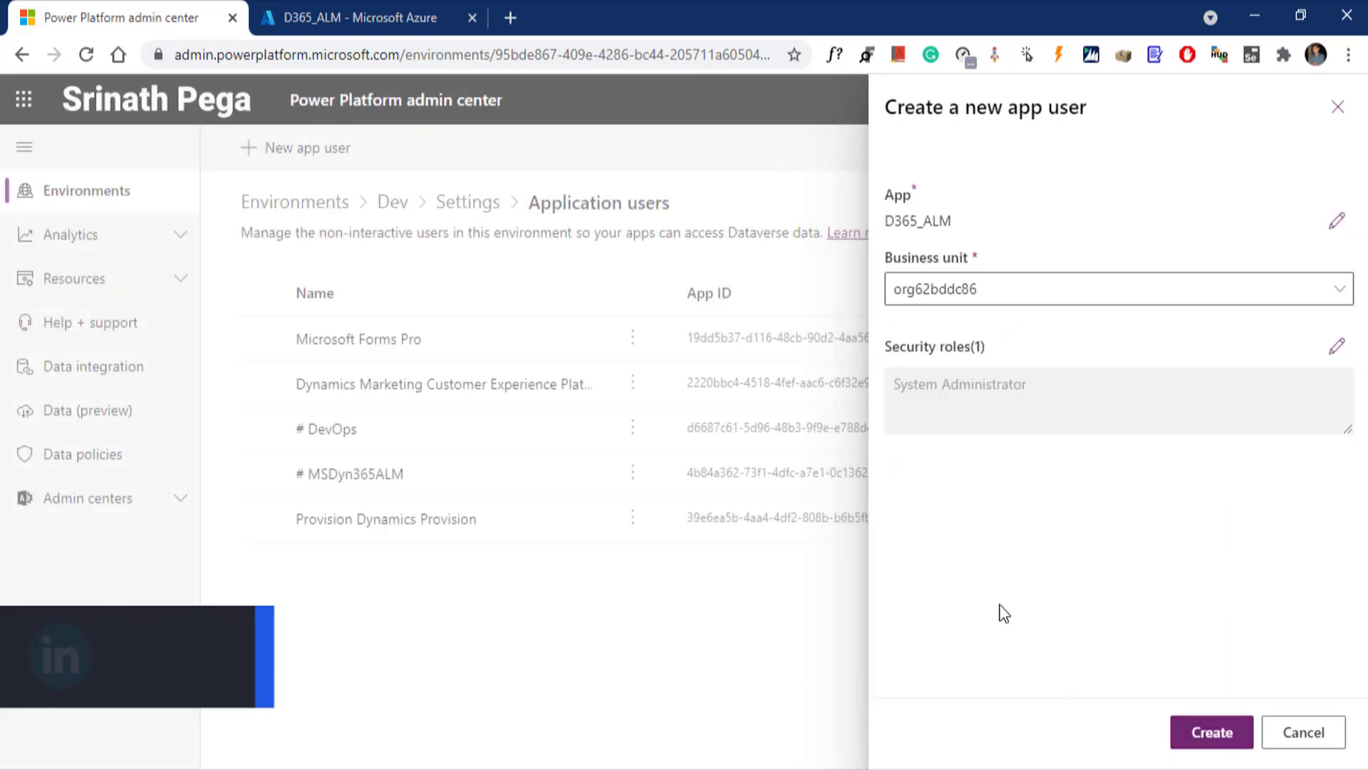
{"action": "left_click", "coordinate": [1212, 733]}
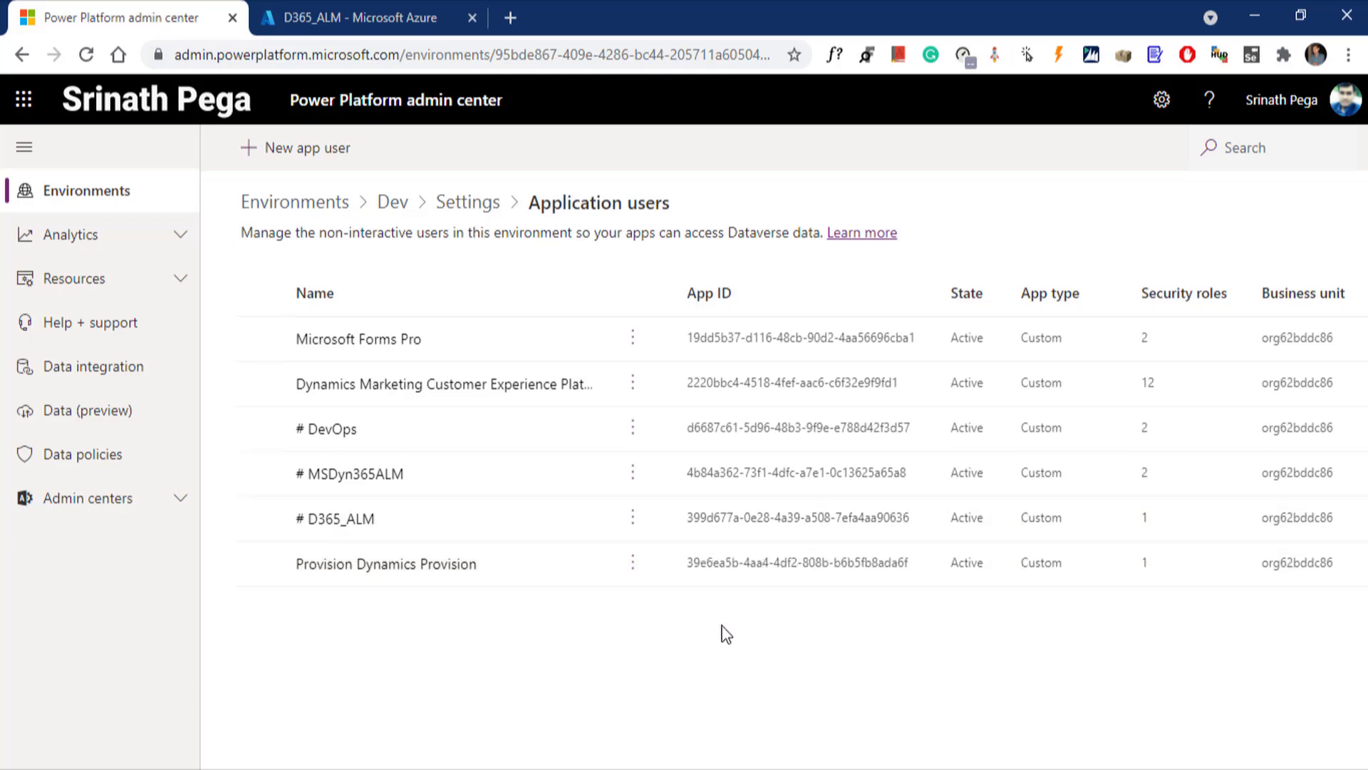
- Open the Dev environment's site and show its enabled users through the advanced security settings
{"action": "left_click", "coordinate": [294, 203]}
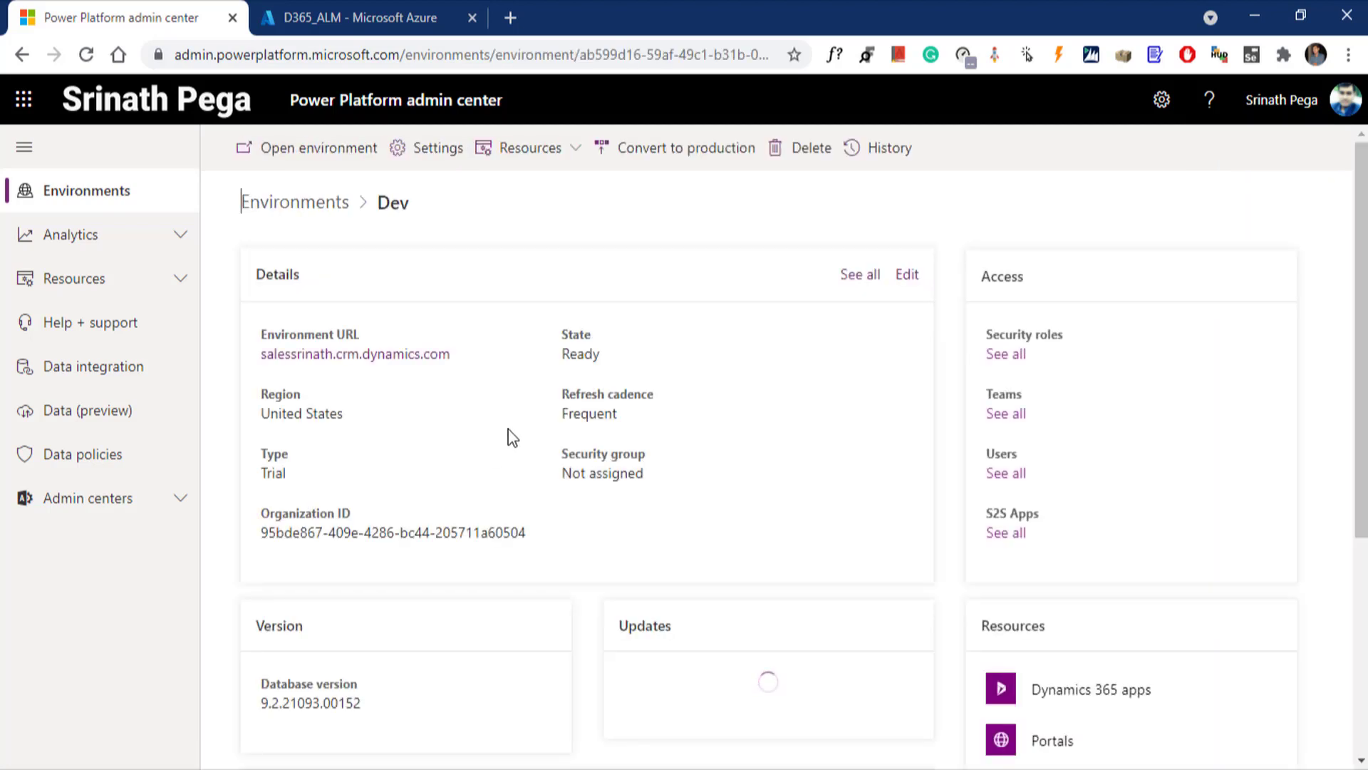
{"action": "left_click", "coordinate": [362, 357]}
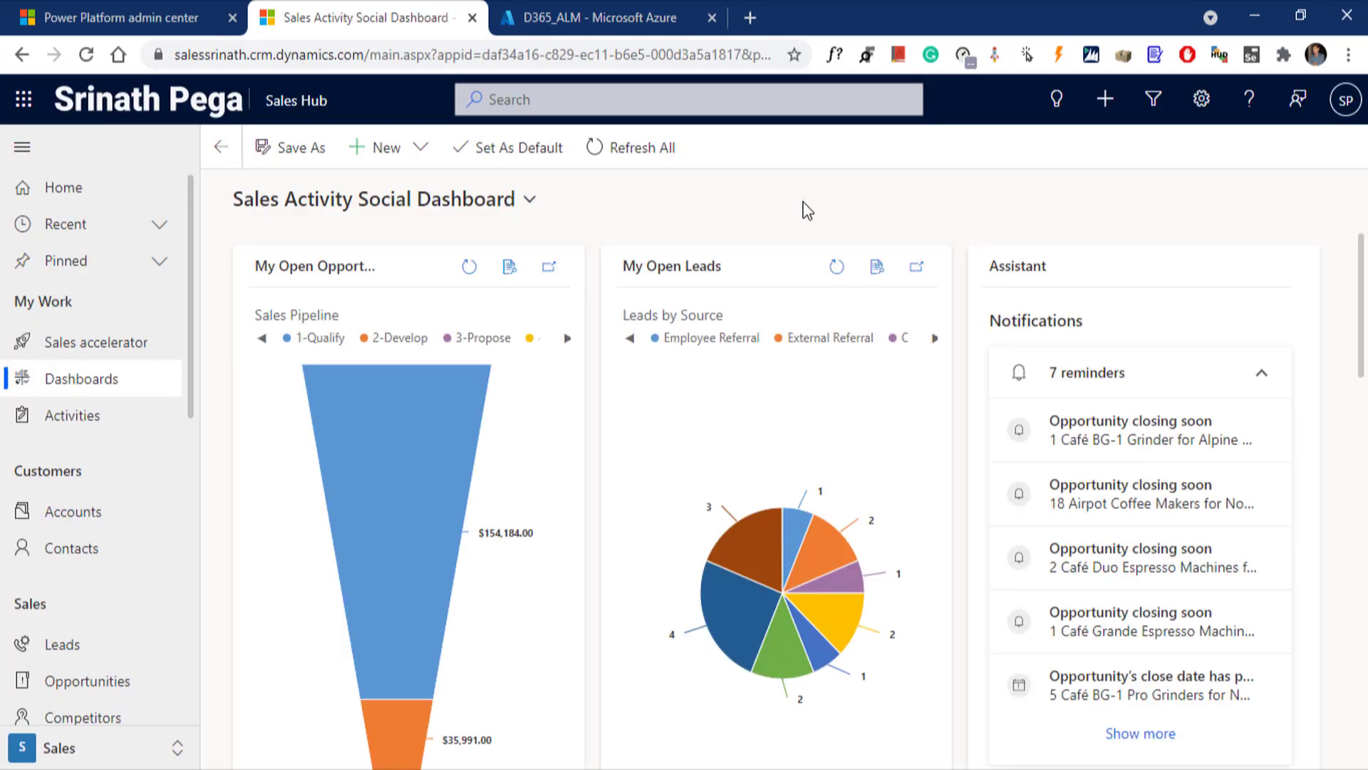
{"action": "left_click", "coordinate": [1209, 105]}
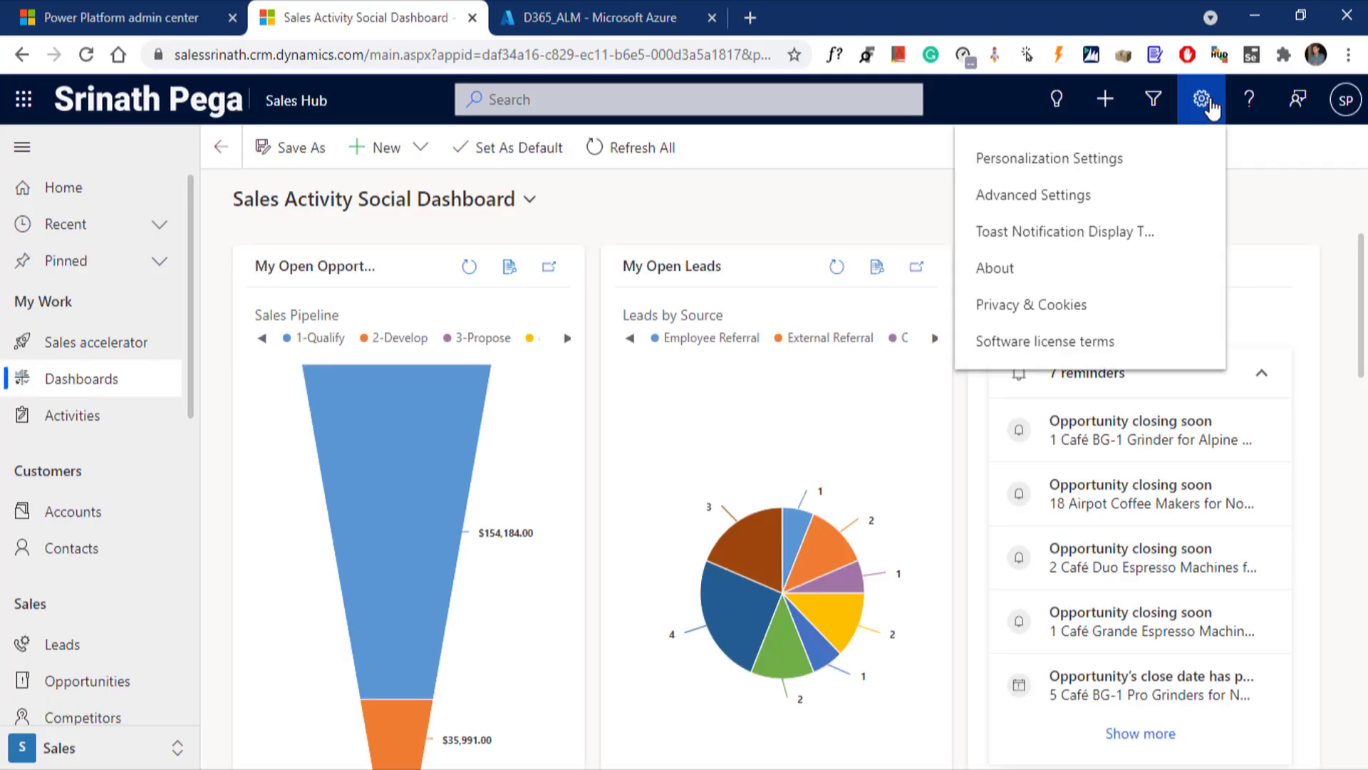
{"action": "left_click", "coordinate": [1067, 200]}
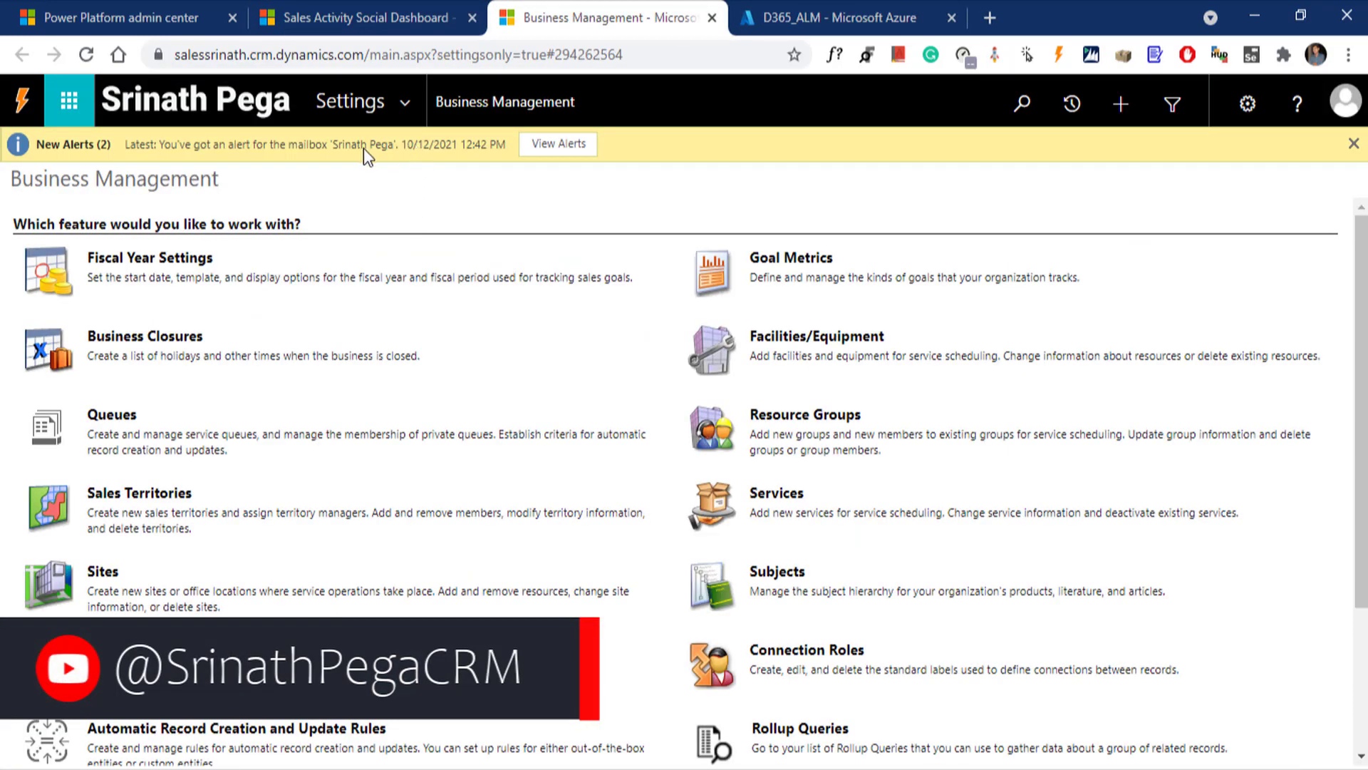
{"action": "left_click", "coordinate": [405, 103]}
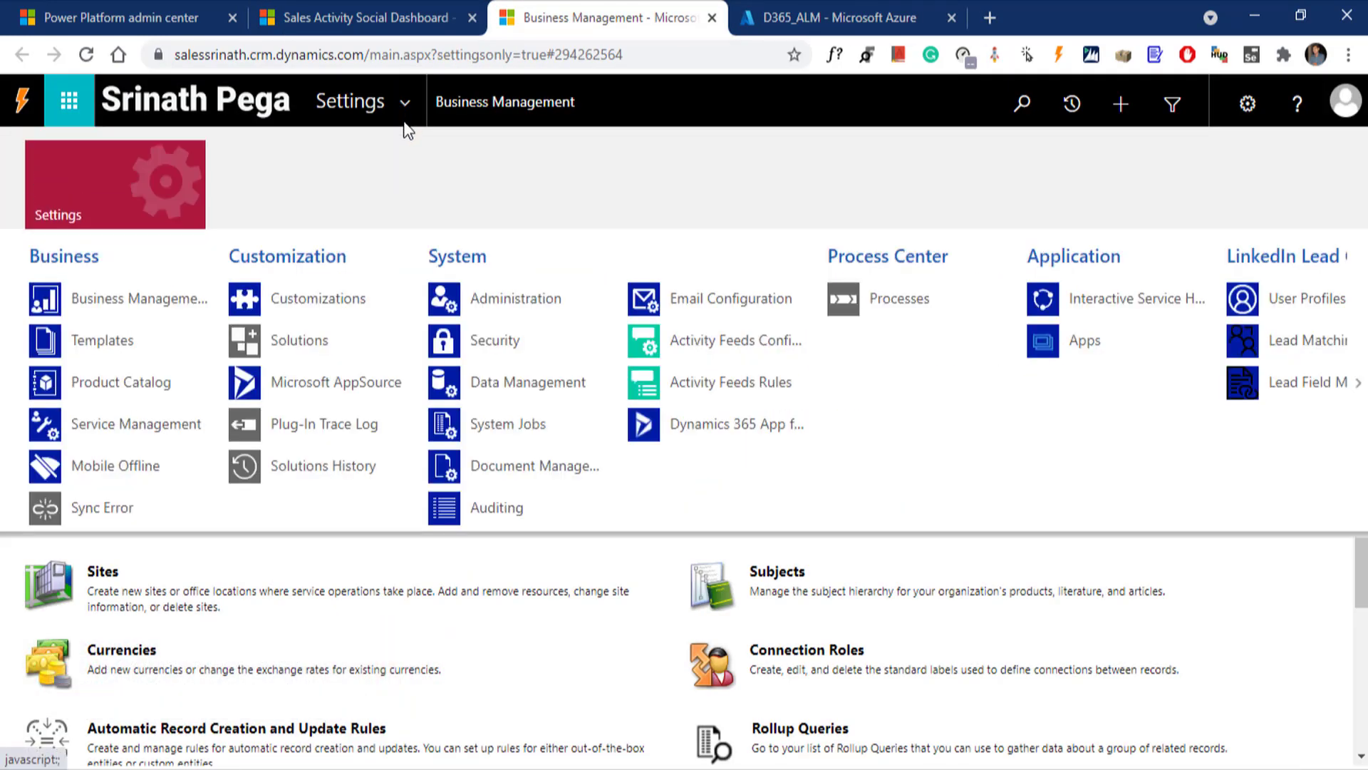
{"action": "left_click", "coordinate": [505, 345]}
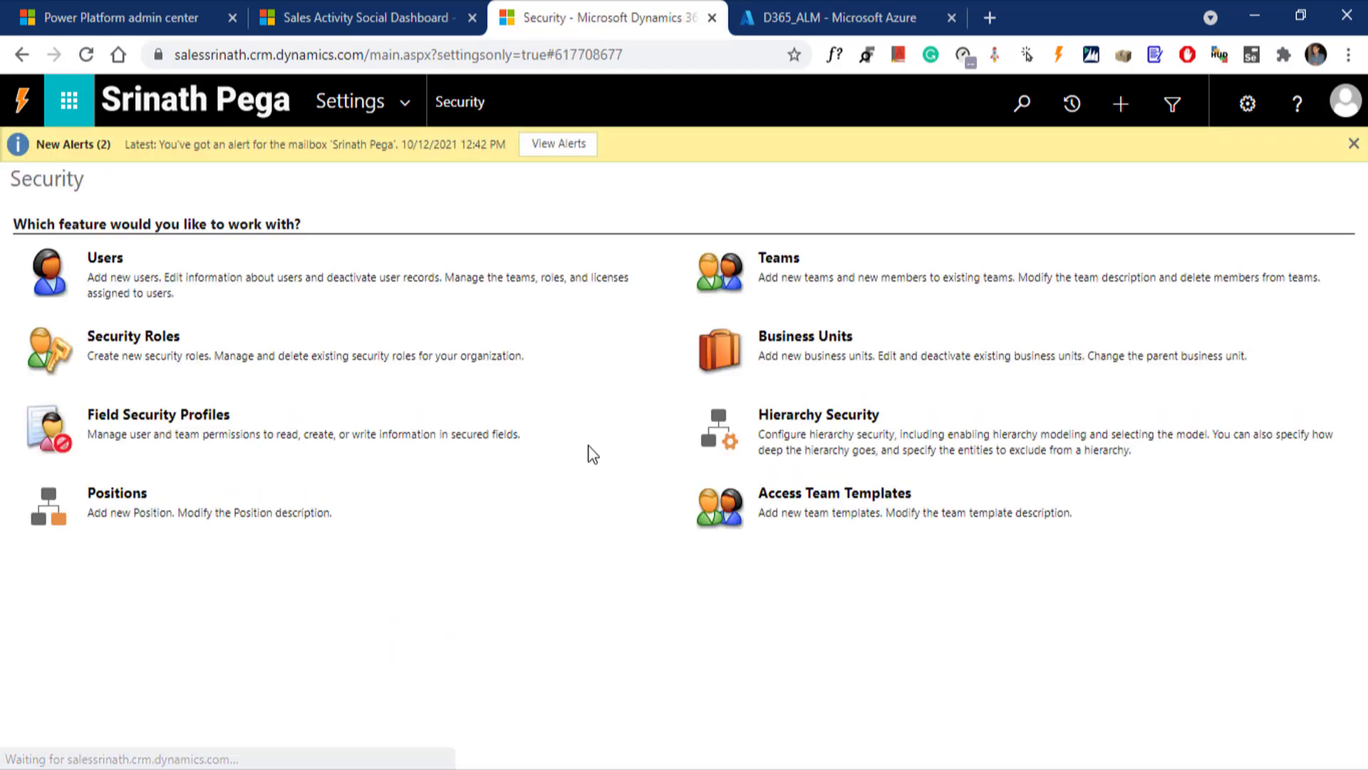
{"action": "left_click", "coordinate": [105, 260]}
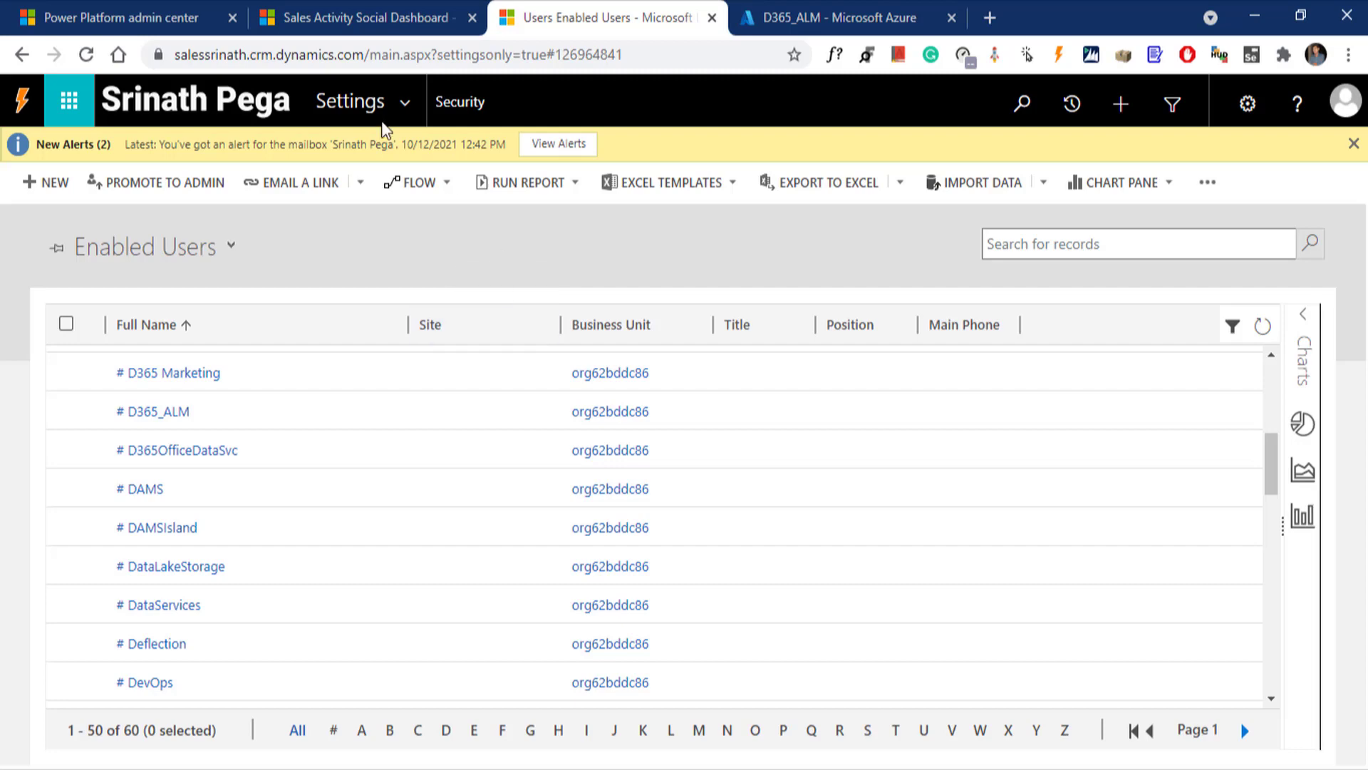
- Compare the D365_ALM entry in the Dev application users list with the enabled users list in Dynamics 365
{"action": "left_click", "coordinate": [136, 17]}
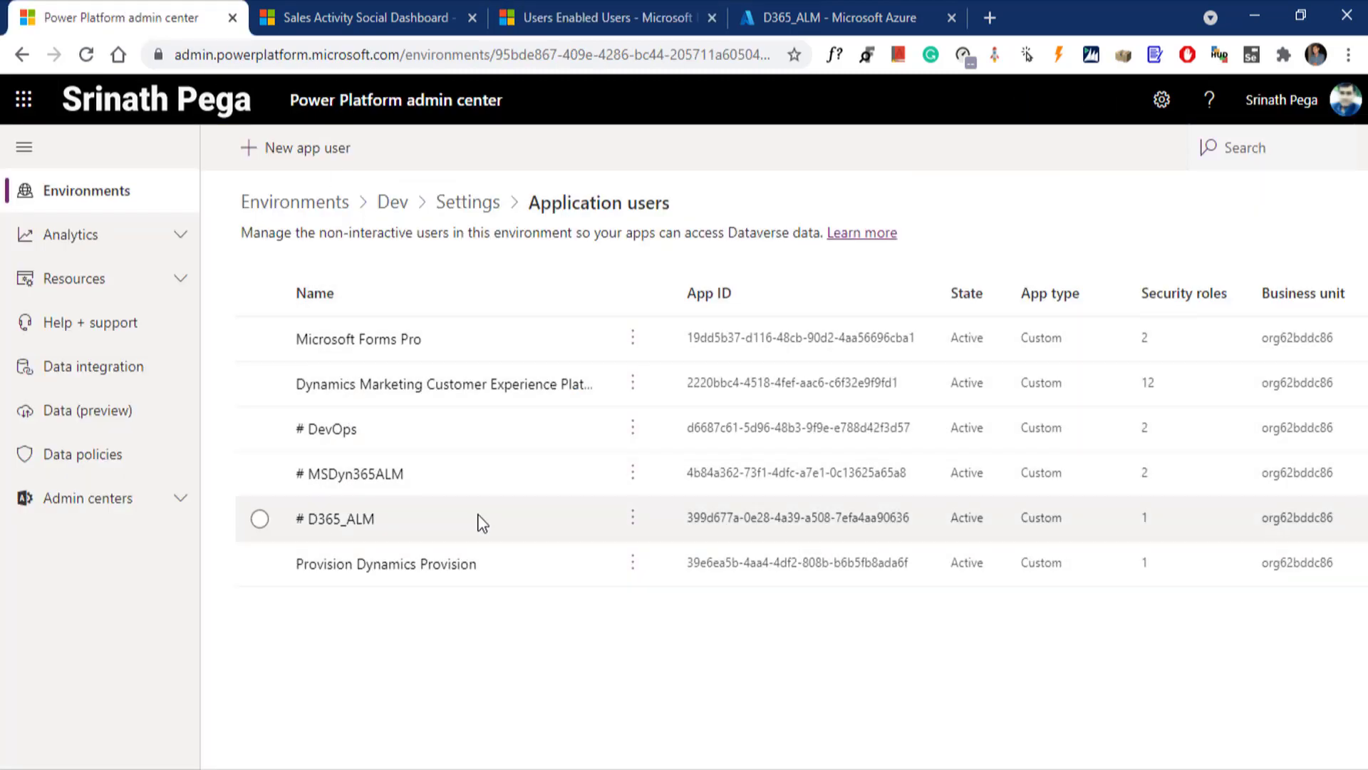
{"action": "left_click", "coordinate": [596, 17]}
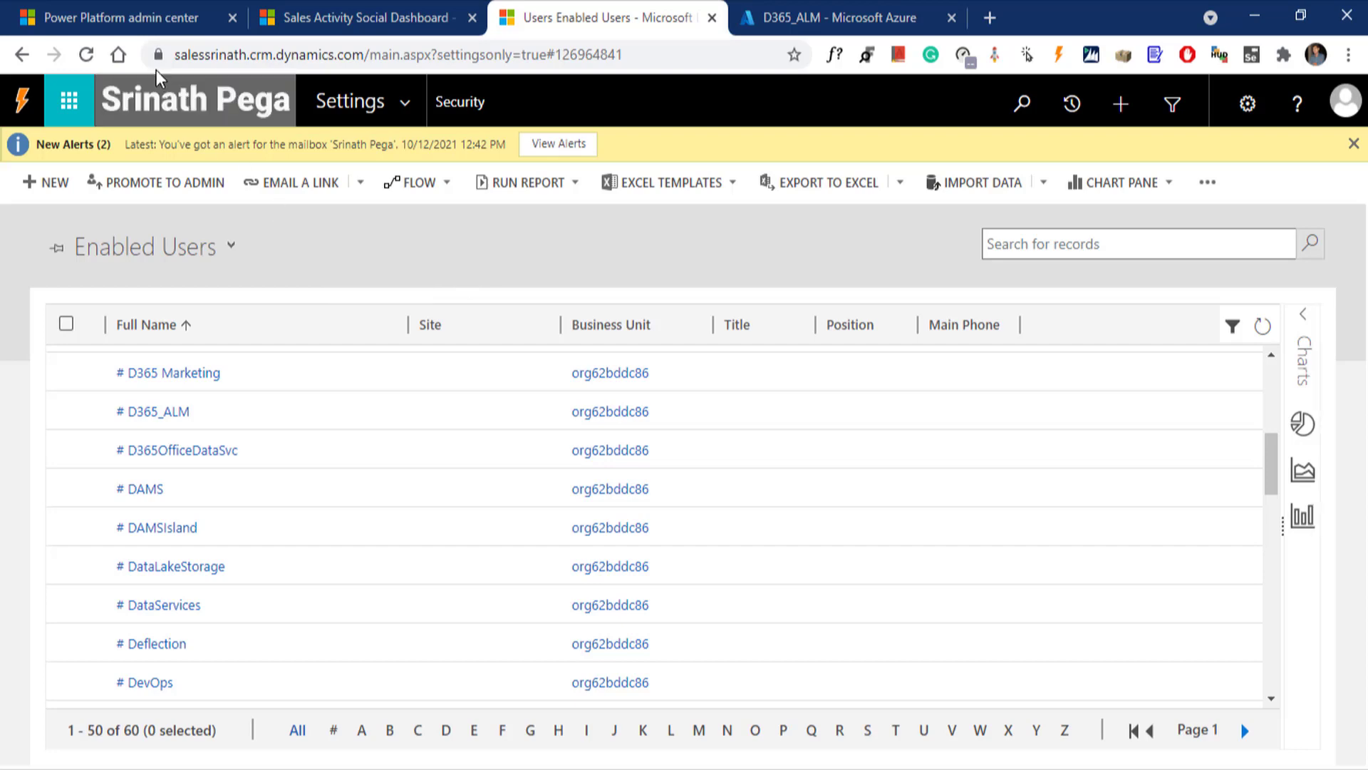
- Switch back to the Power Platform admin center and open the Build environment's application users list
{"action": "left_click", "coordinate": [152, 27]}
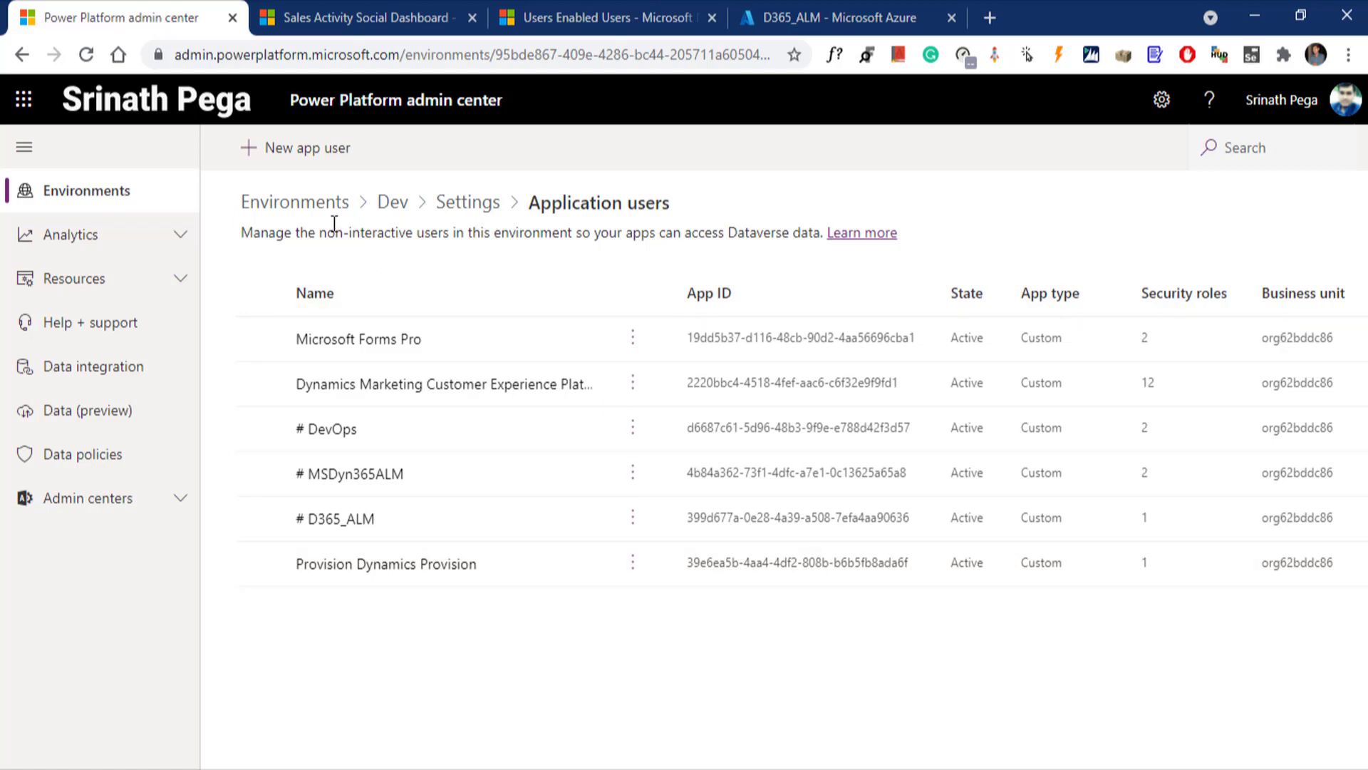
{"action": "left_click", "coordinate": [316, 202]}
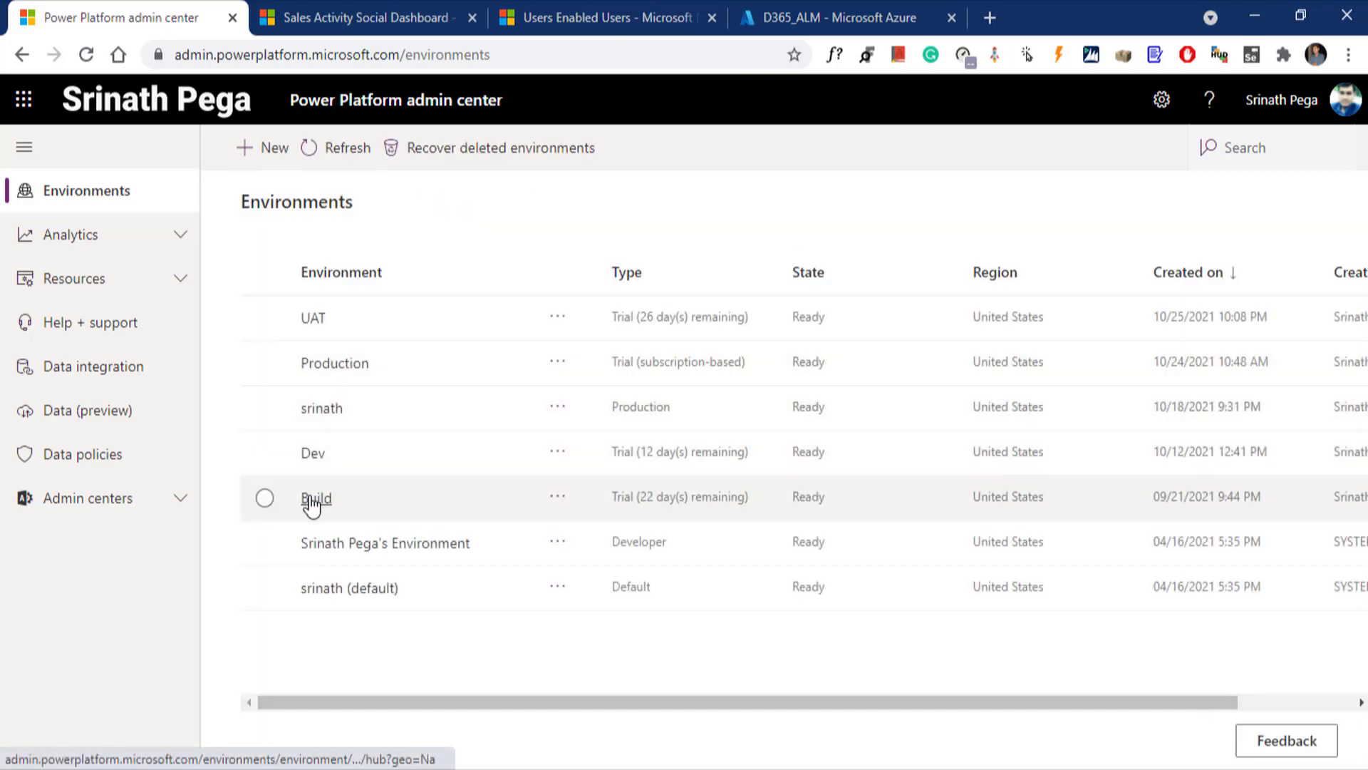
{"action": "left_click", "coordinate": [314, 499]}
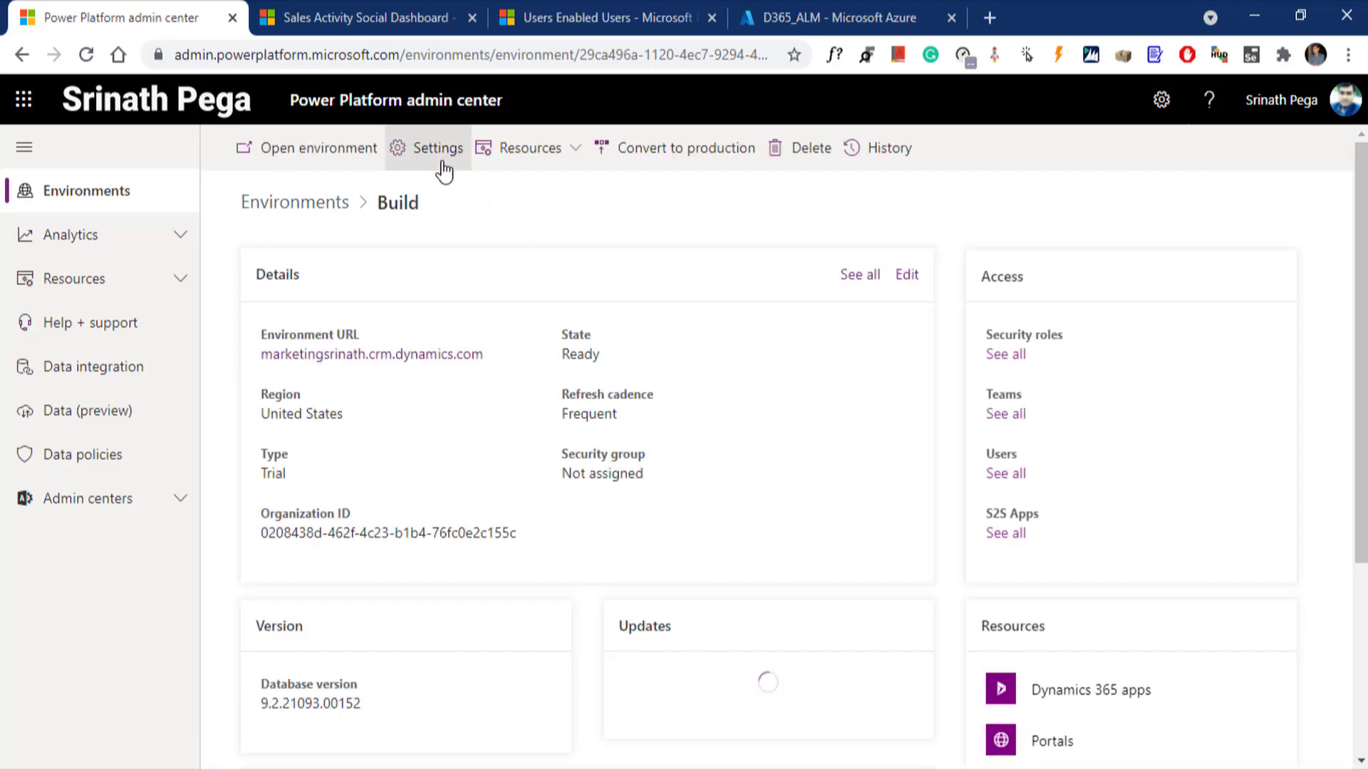
{"action": "left_click", "coordinate": [440, 151]}
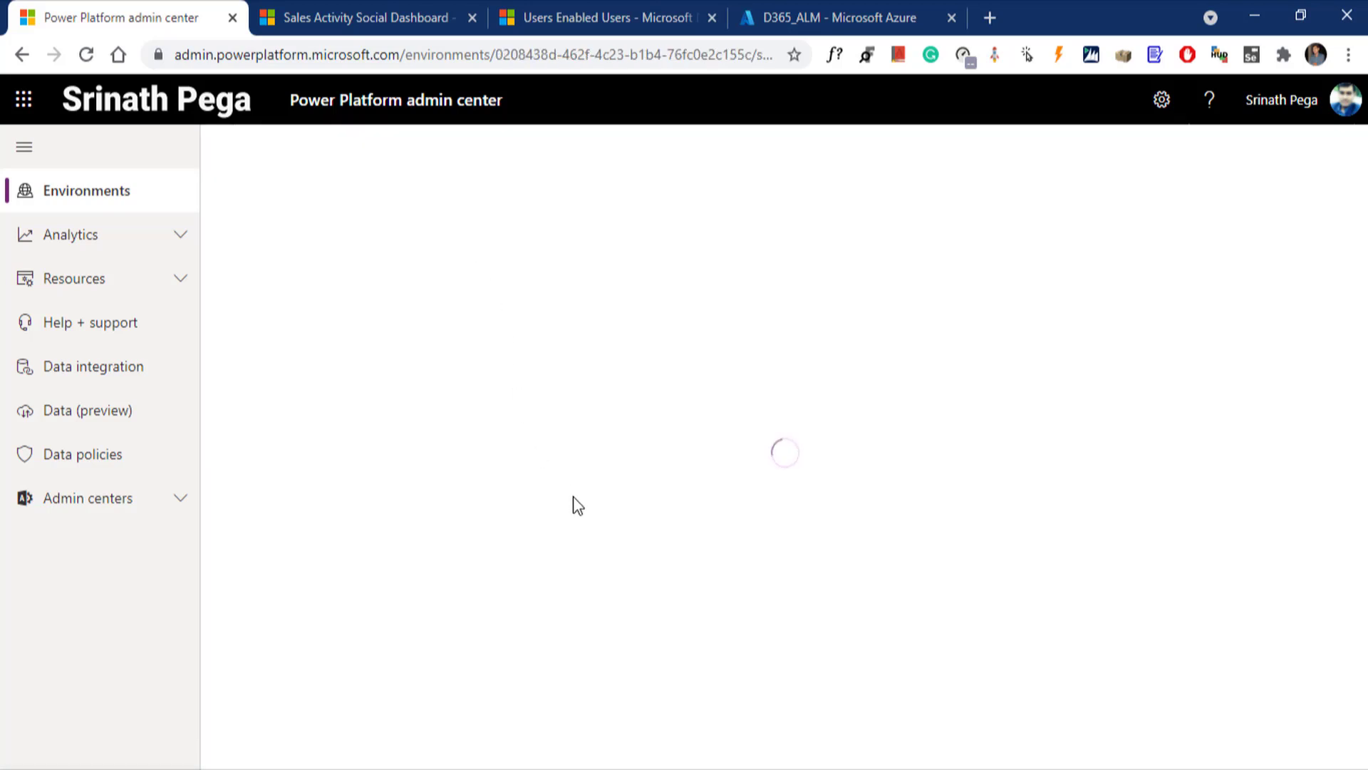
{"action": "left_click", "coordinate": [283, 434]}
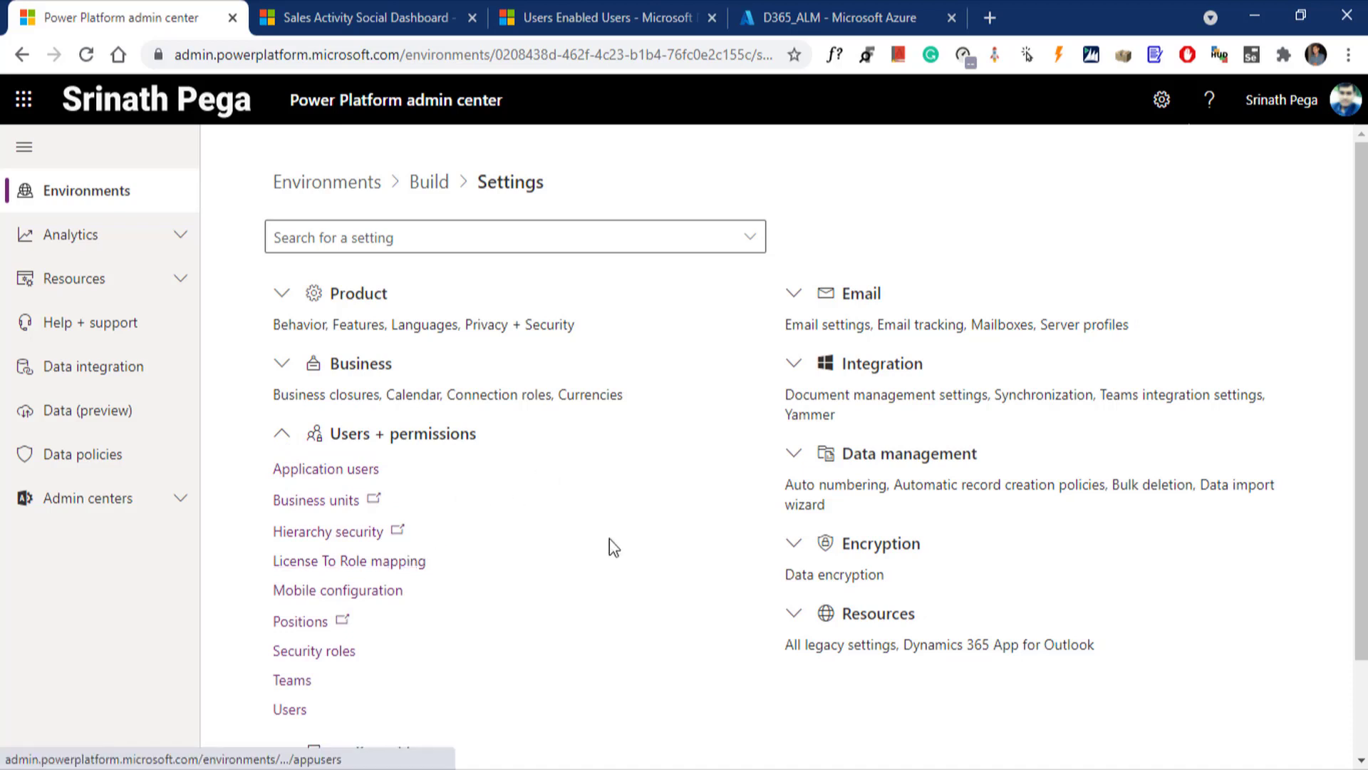
{"action": "left_click", "coordinate": [351, 472]}
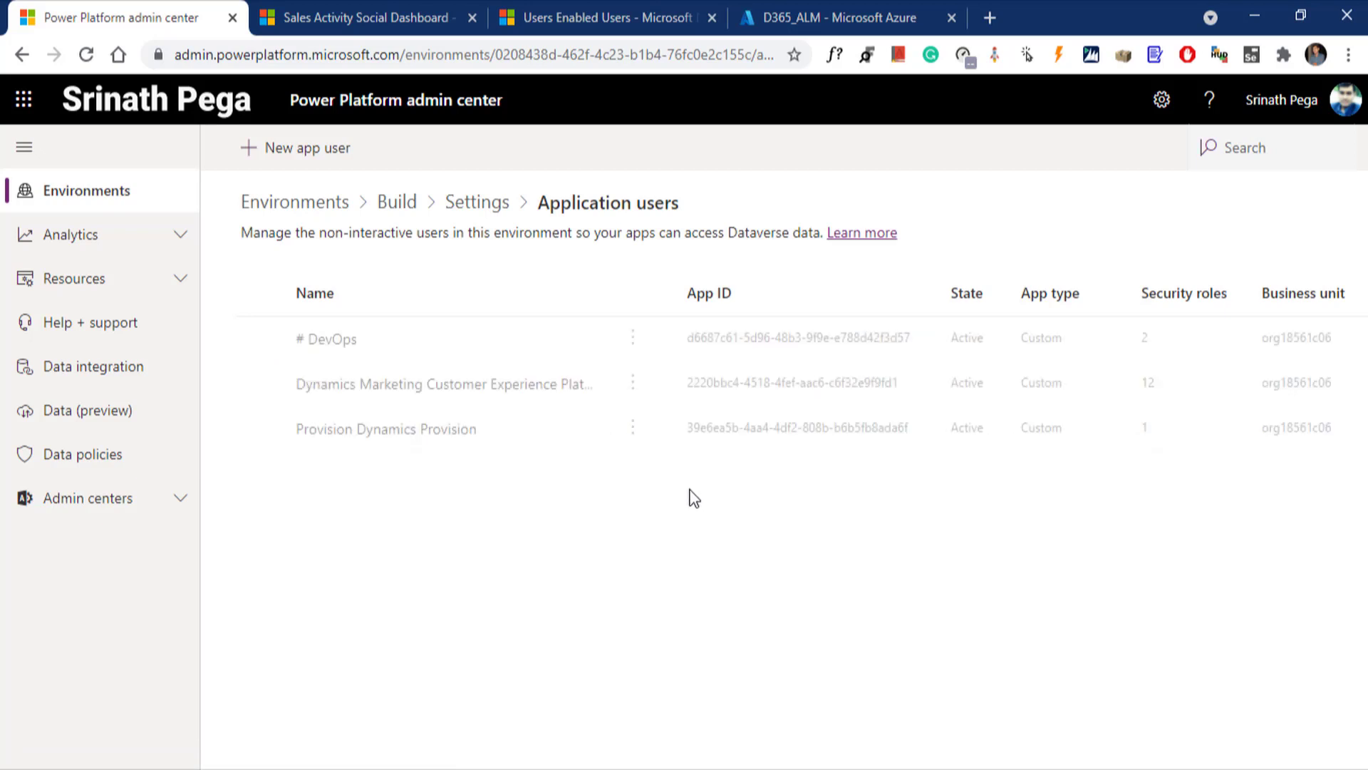
- Start a new app user for the Build environment and add the D365_ALM app from Azure Active Directory
{"action": "left_click", "coordinate": [300, 154]}
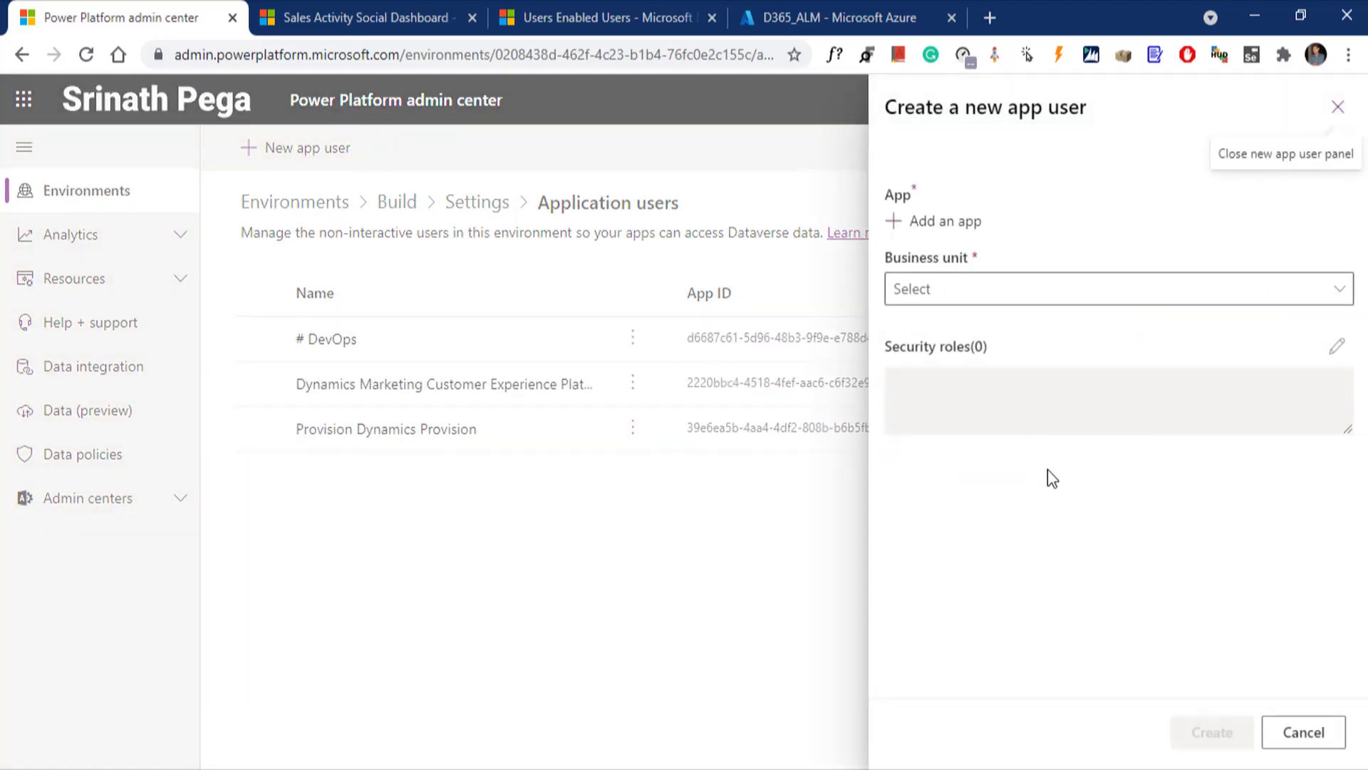
{"action": "left_click", "coordinate": [946, 226]}
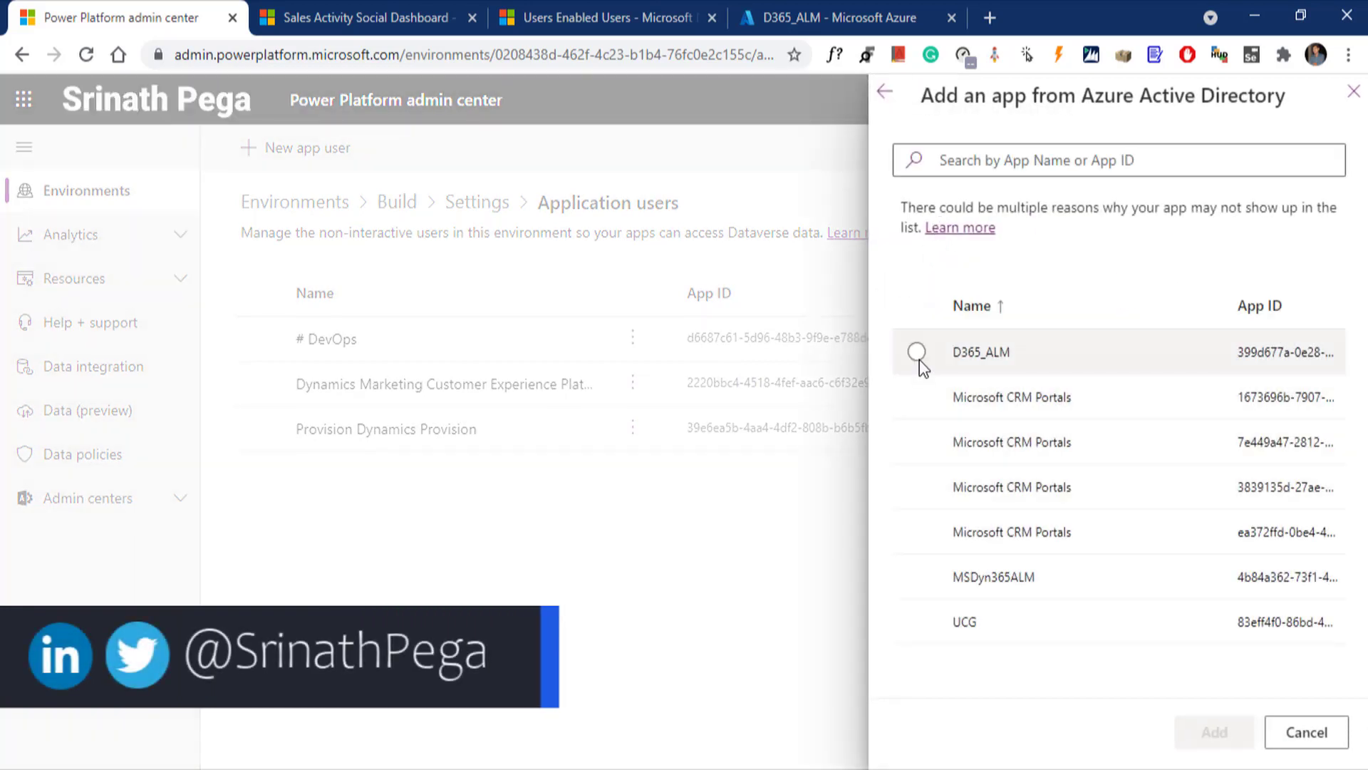
{"action": "left_click", "coordinate": [917, 353]}
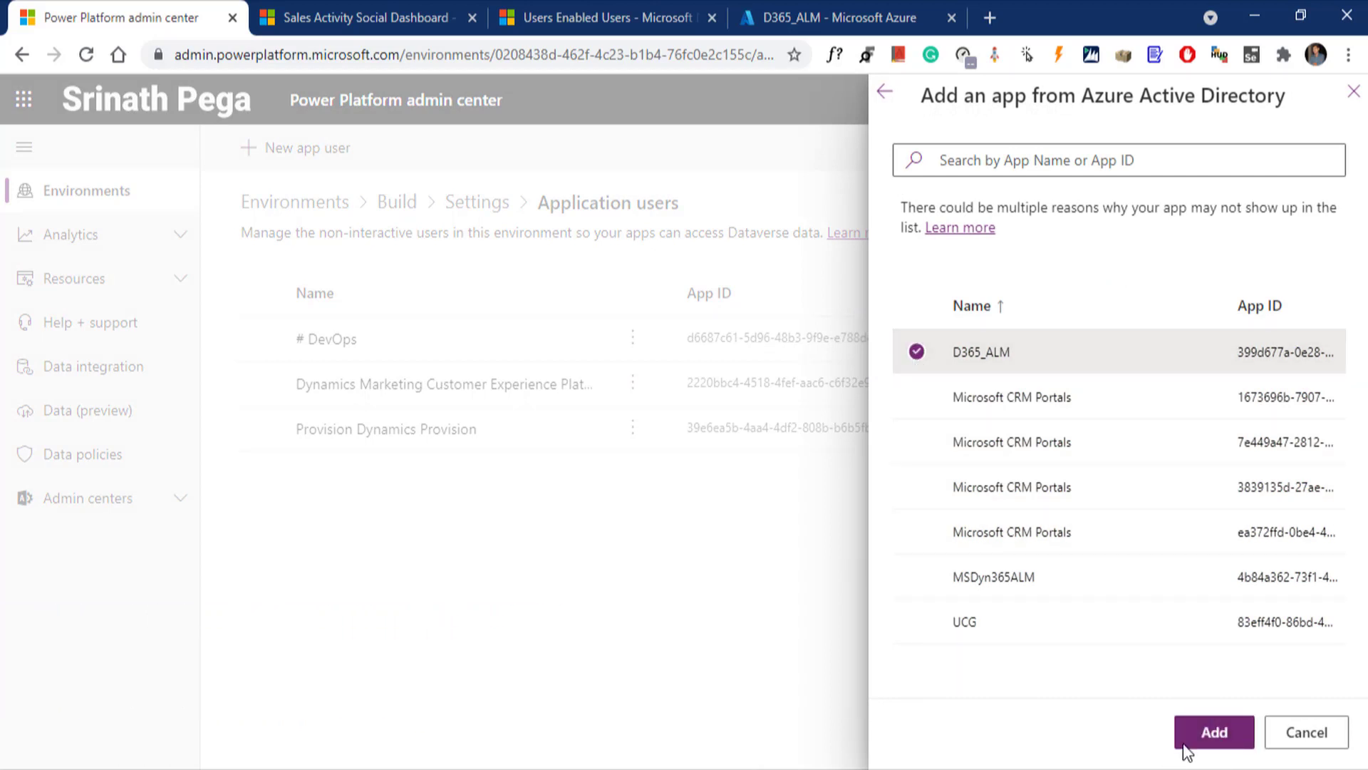
{"action": "left_click", "coordinate": [1212, 733]}
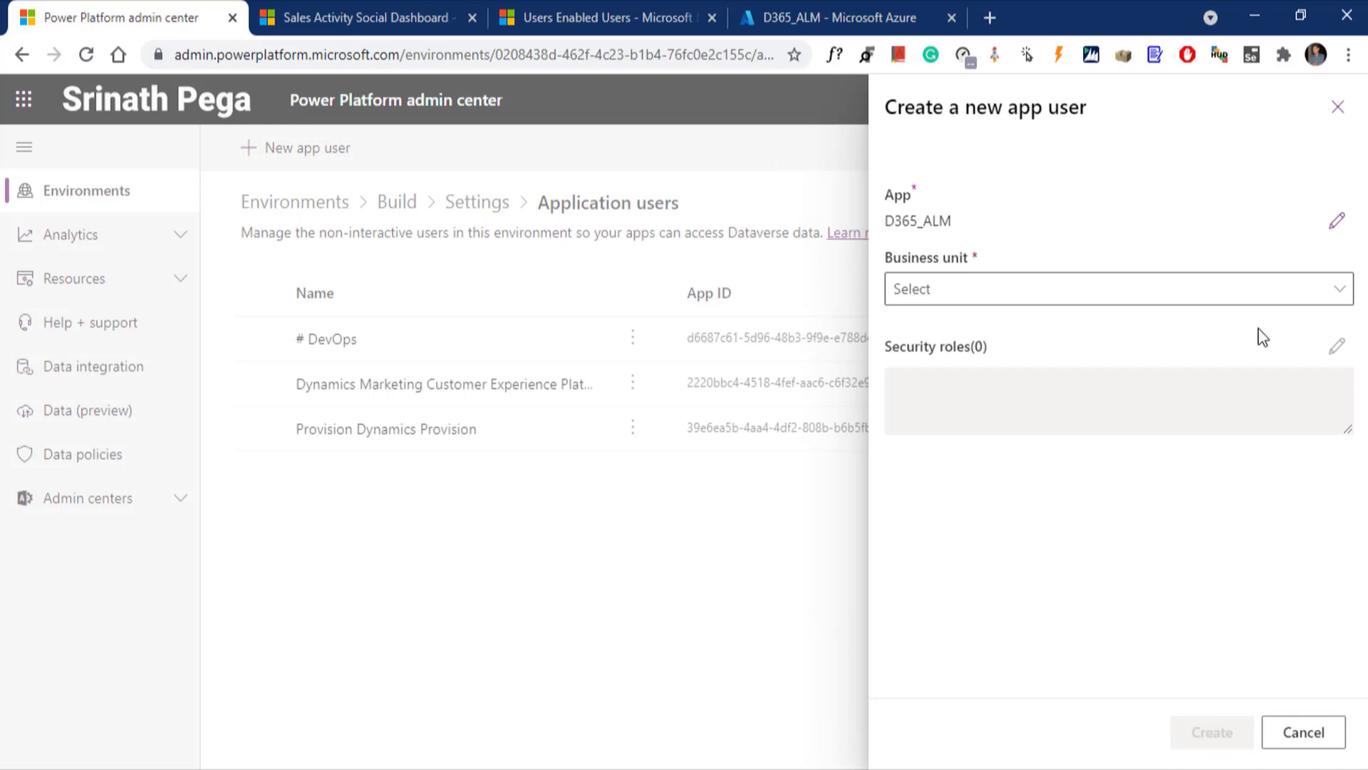
- Assign business unit org18561c06 and the System Administrator security role to the Build app user, and create it
{"action": "left_click", "coordinate": [1340, 292]}
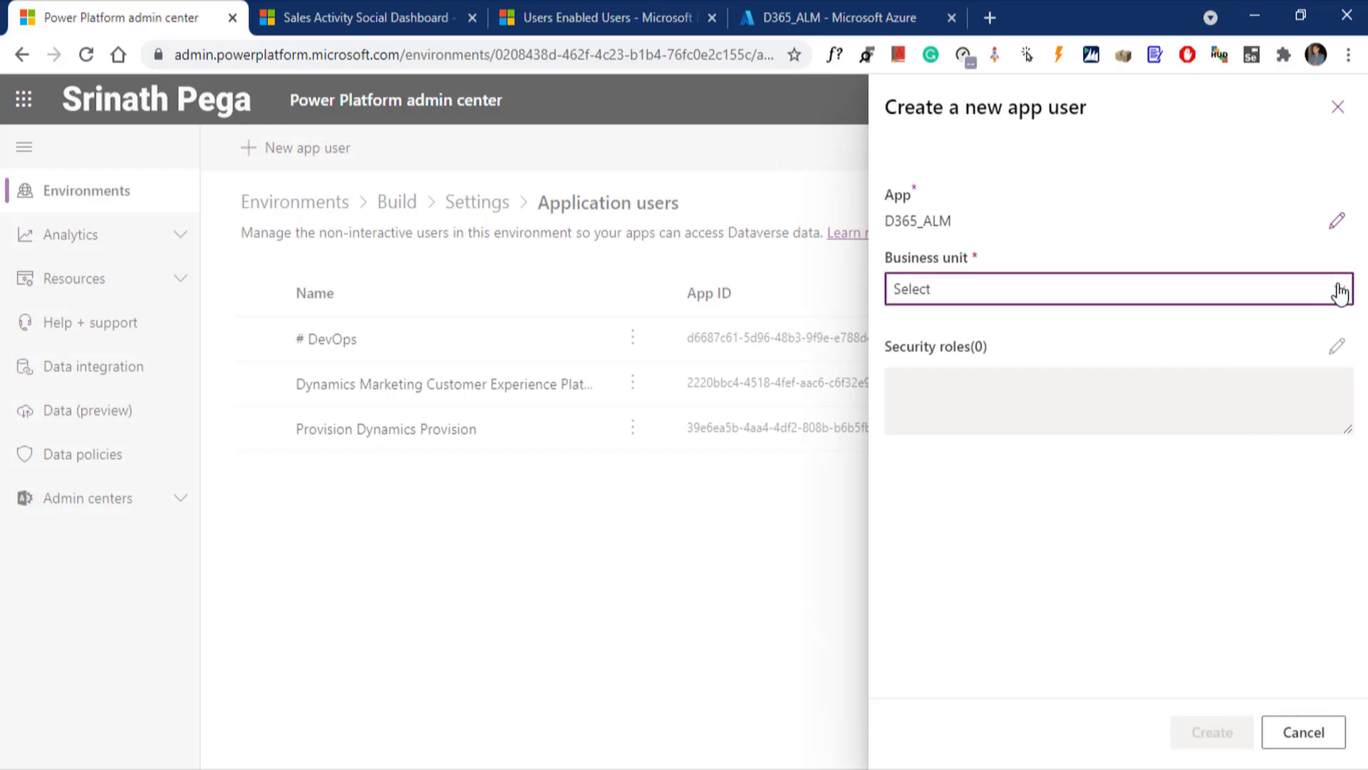
{"action": "left_click", "coordinate": [1094, 316]}
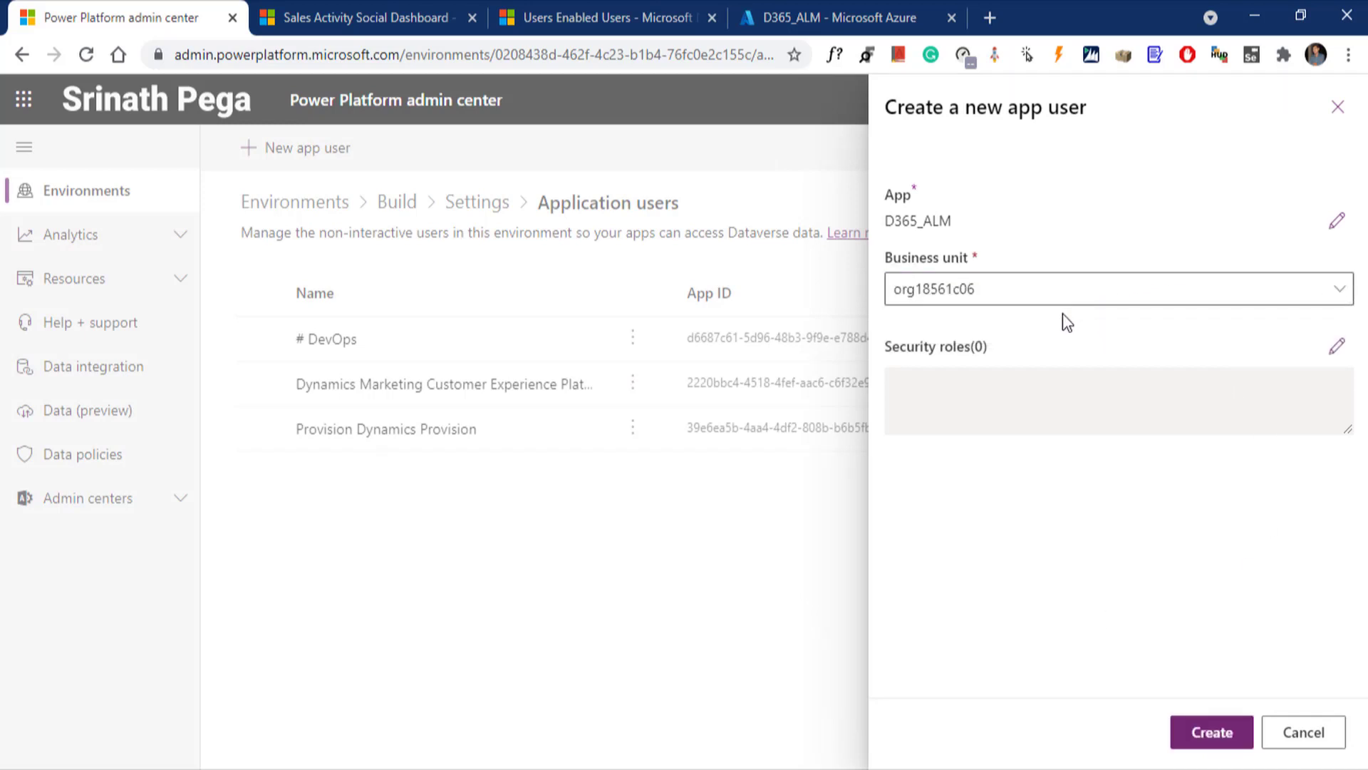
{"action": "left_click", "coordinate": [1338, 351]}
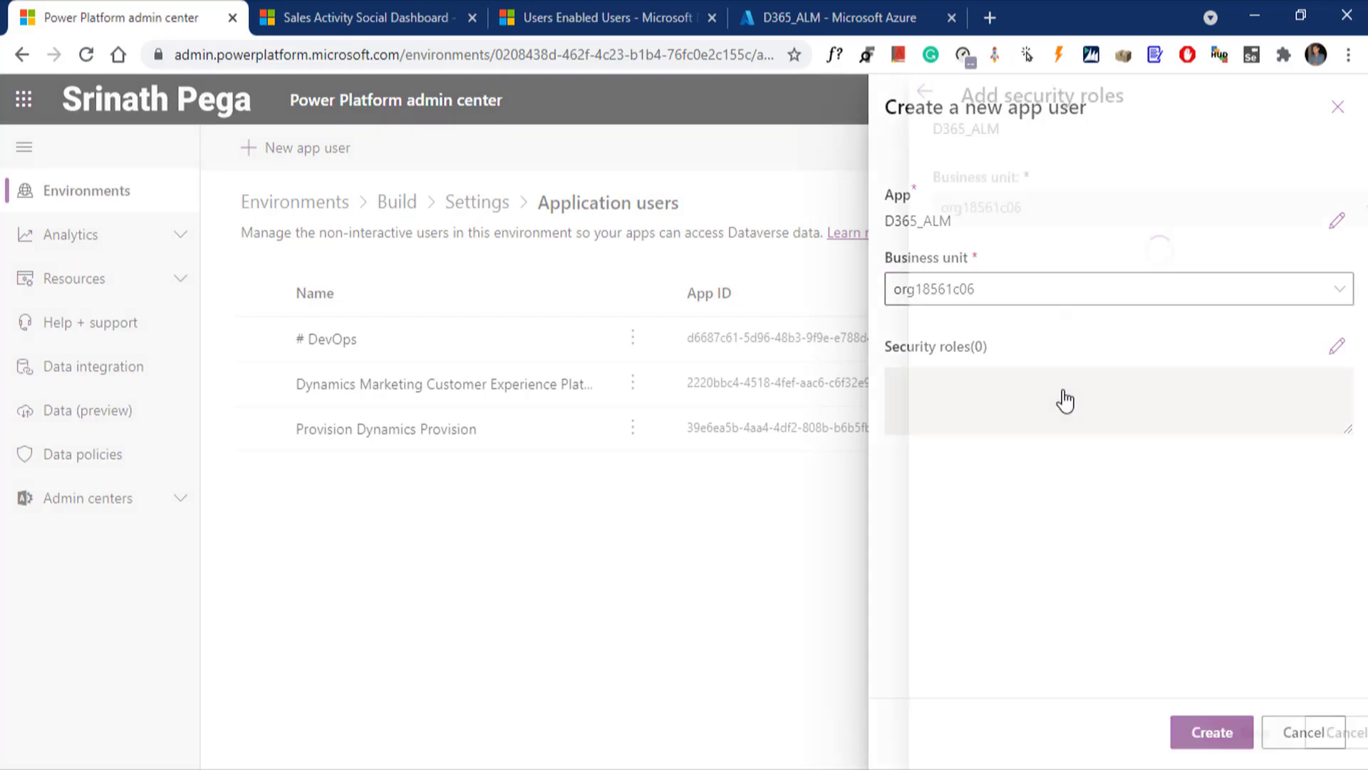
{"action": "scroll", "coordinate": [1111, 427], "scroll_direction": "down", "scroll_amount": 10}
{"action": "left_click", "coordinate": [1153, 428]}
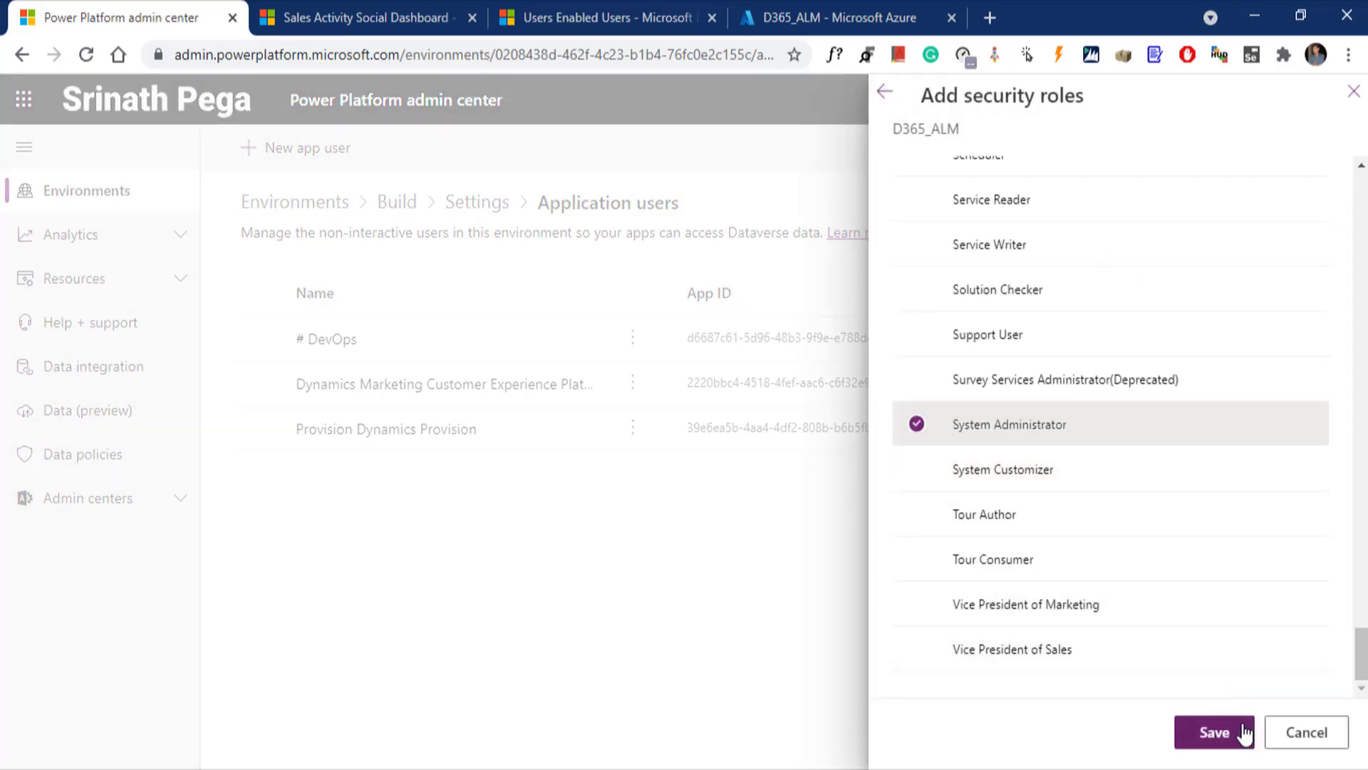
{"action": "left_click", "coordinate": [1215, 740]}
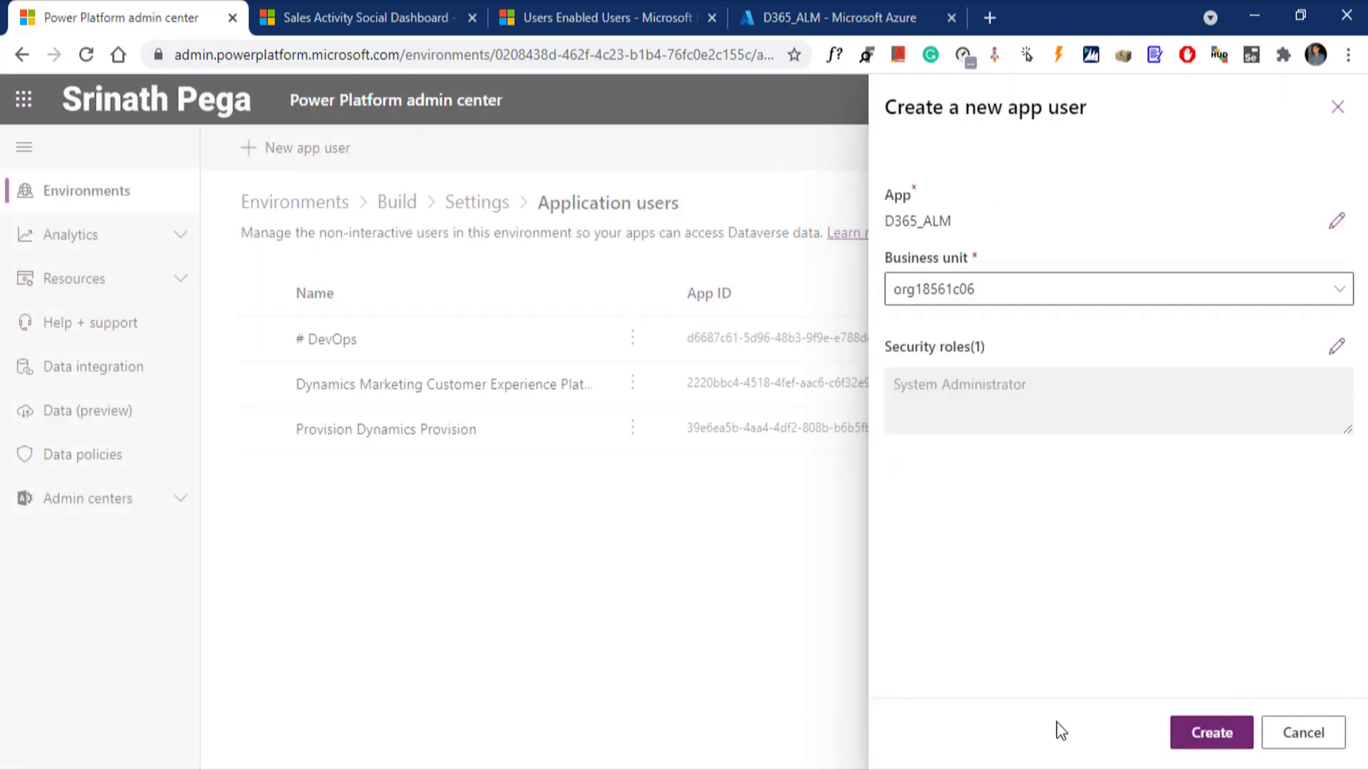
{"action": "left_click", "coordinate": [1176, 732]}
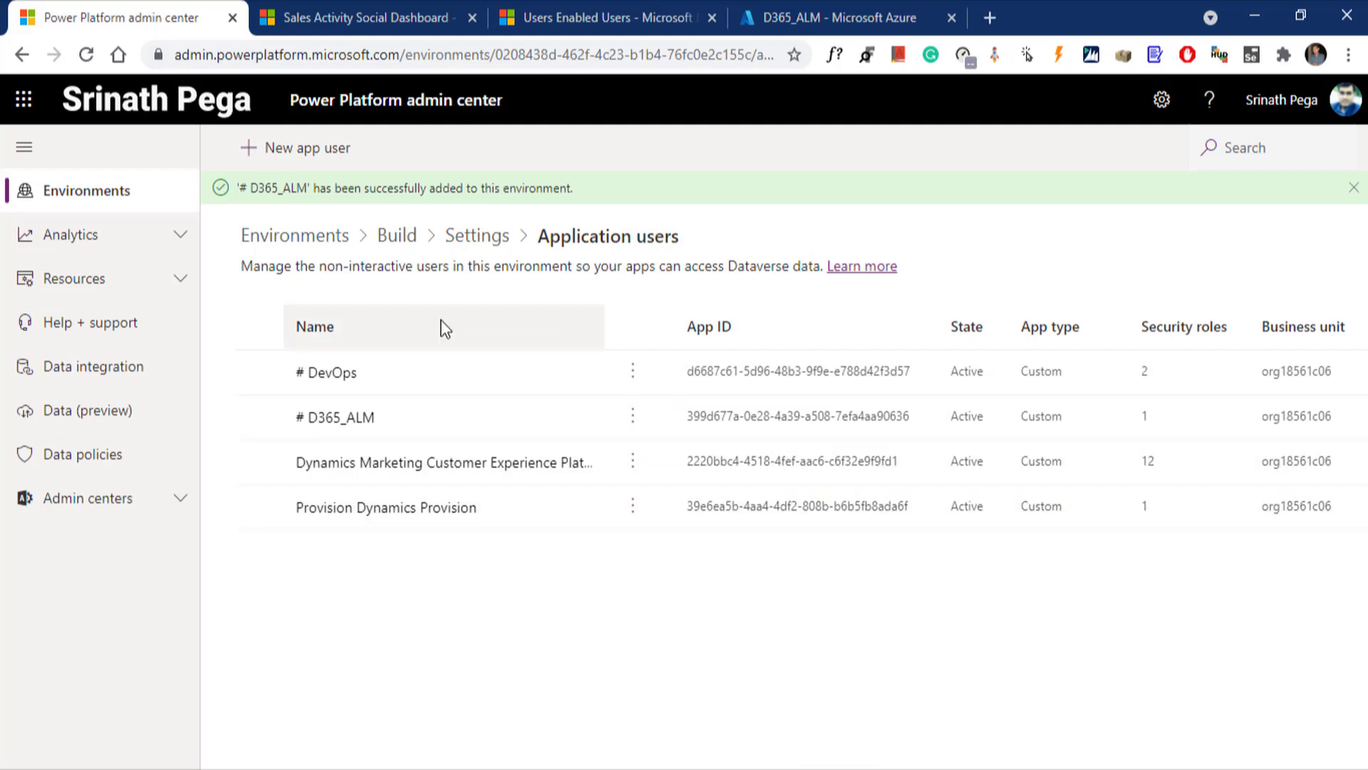
- Return to the environments list and open the UAT environment's application users settings
{"action": "left_click", "coordinate": [296, 237]}
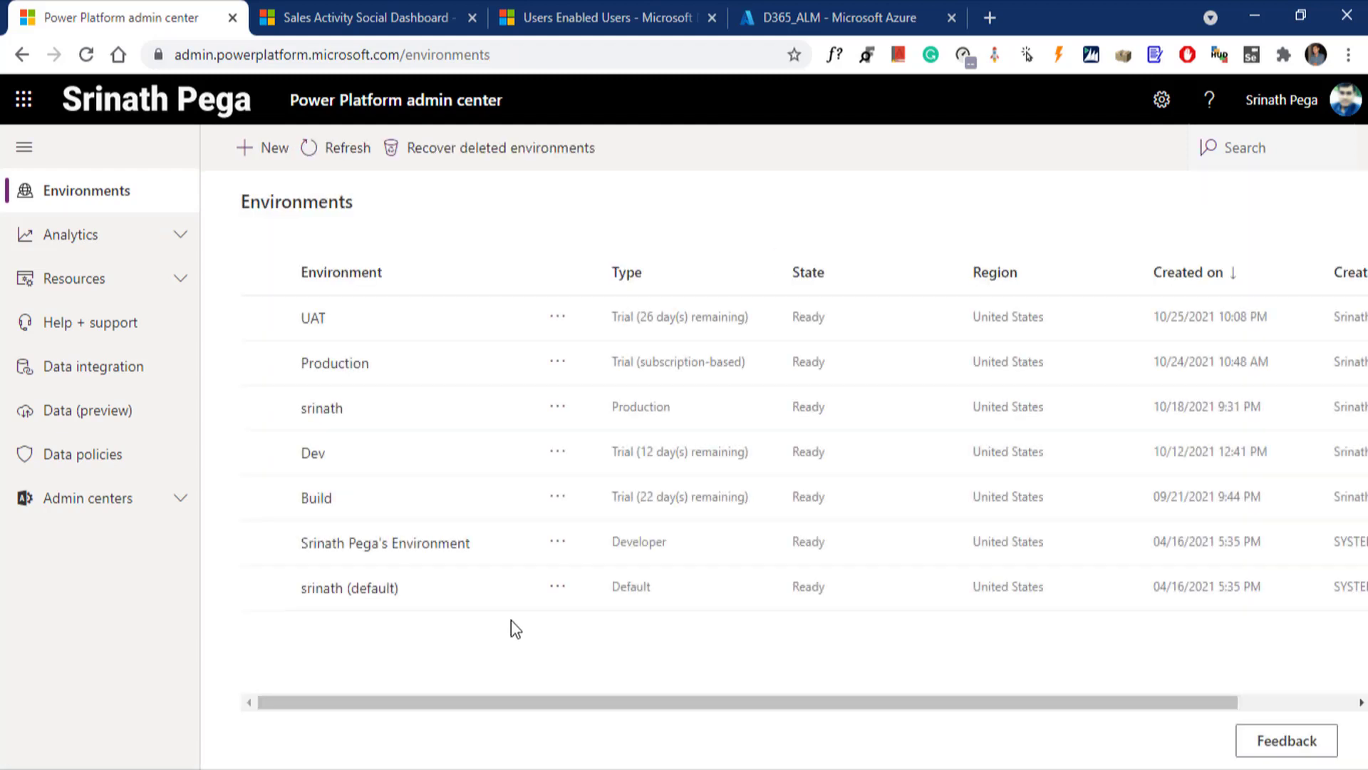
{"action": "left_click", "coordinate": [313, 320]}
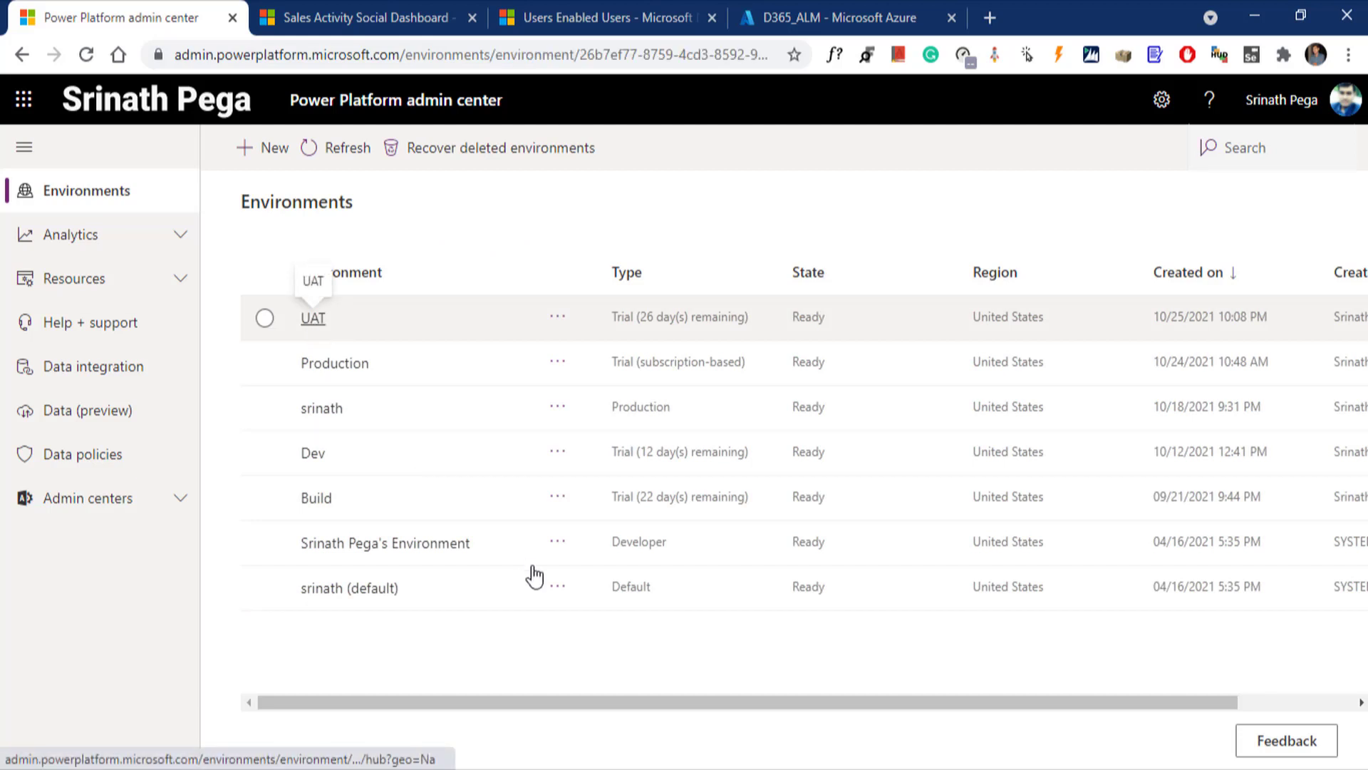
{"action": "left_click", "coordinate": [426, 148]}
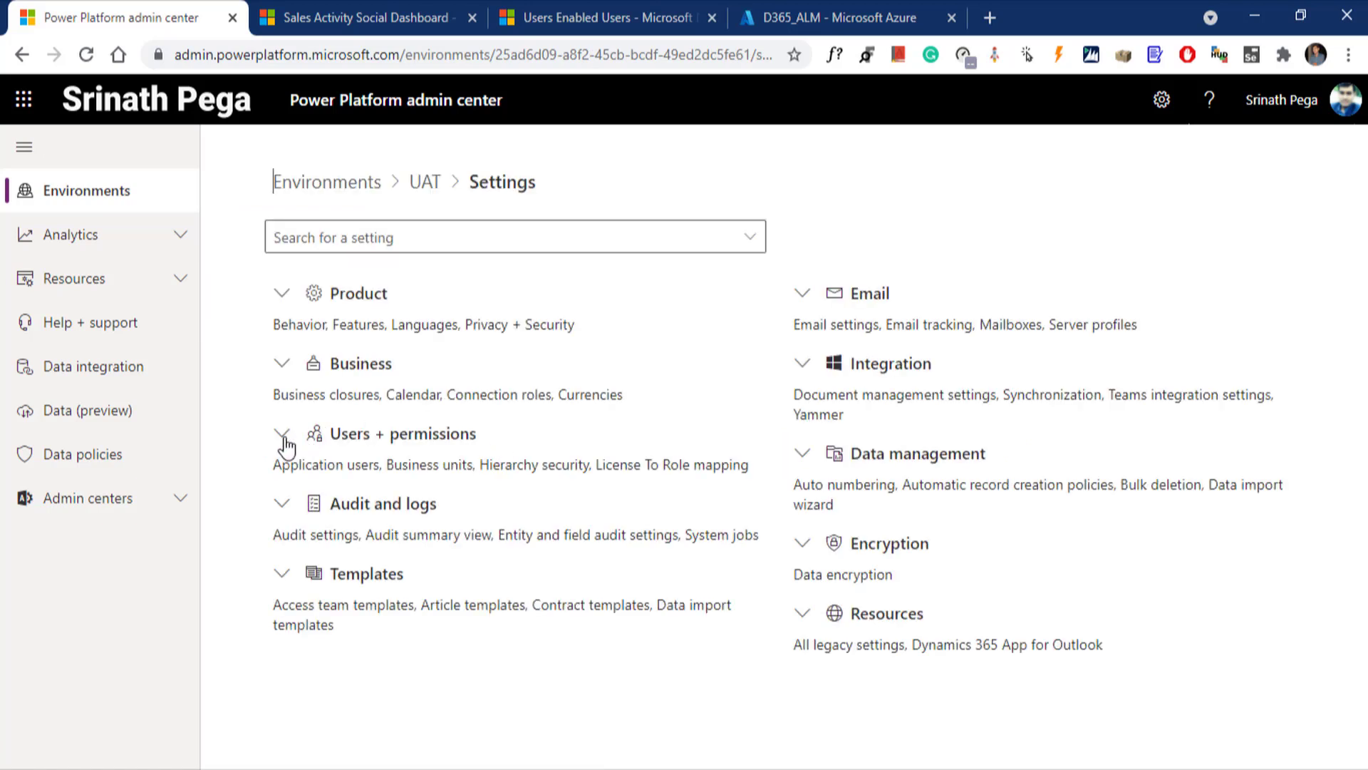
{"action": "left_click", "coordinate": [282, 435]}
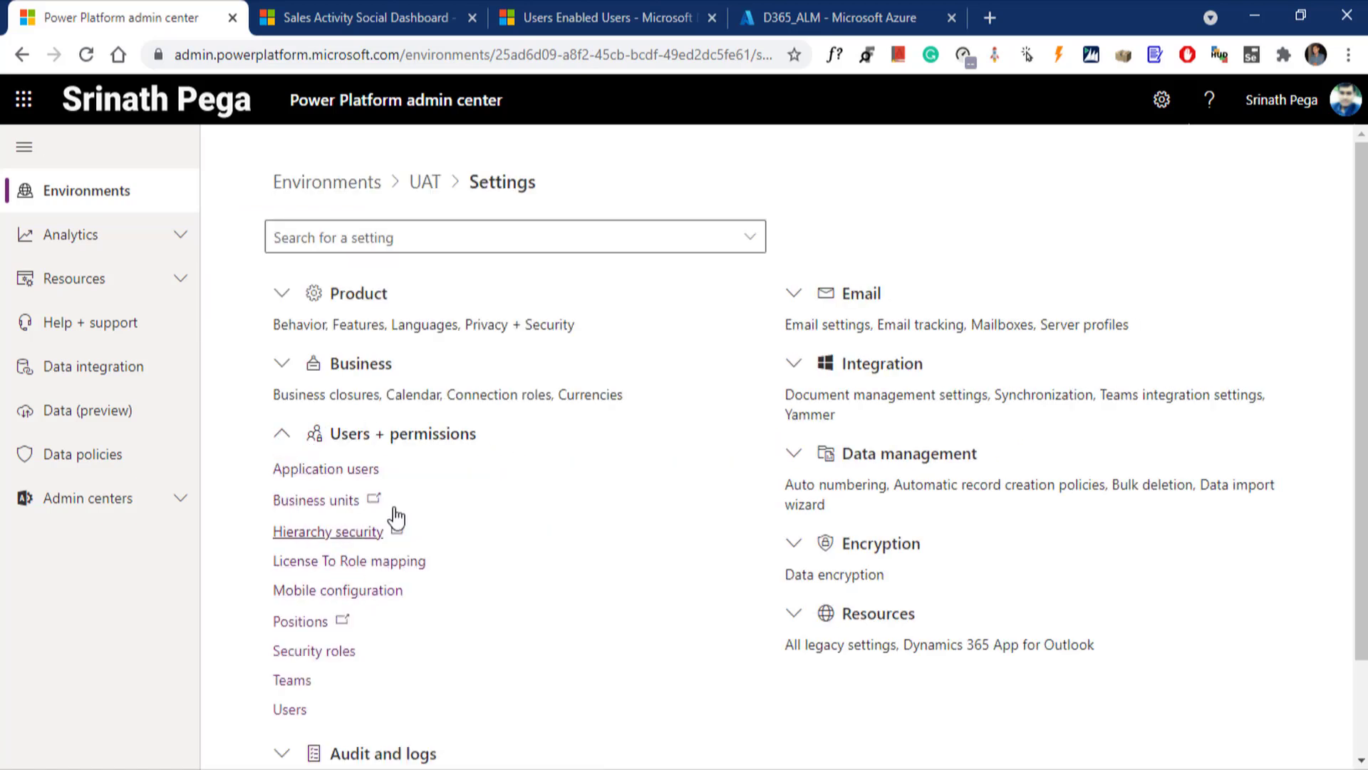
{"action": "left_click", "coordinate": [326, 472]}
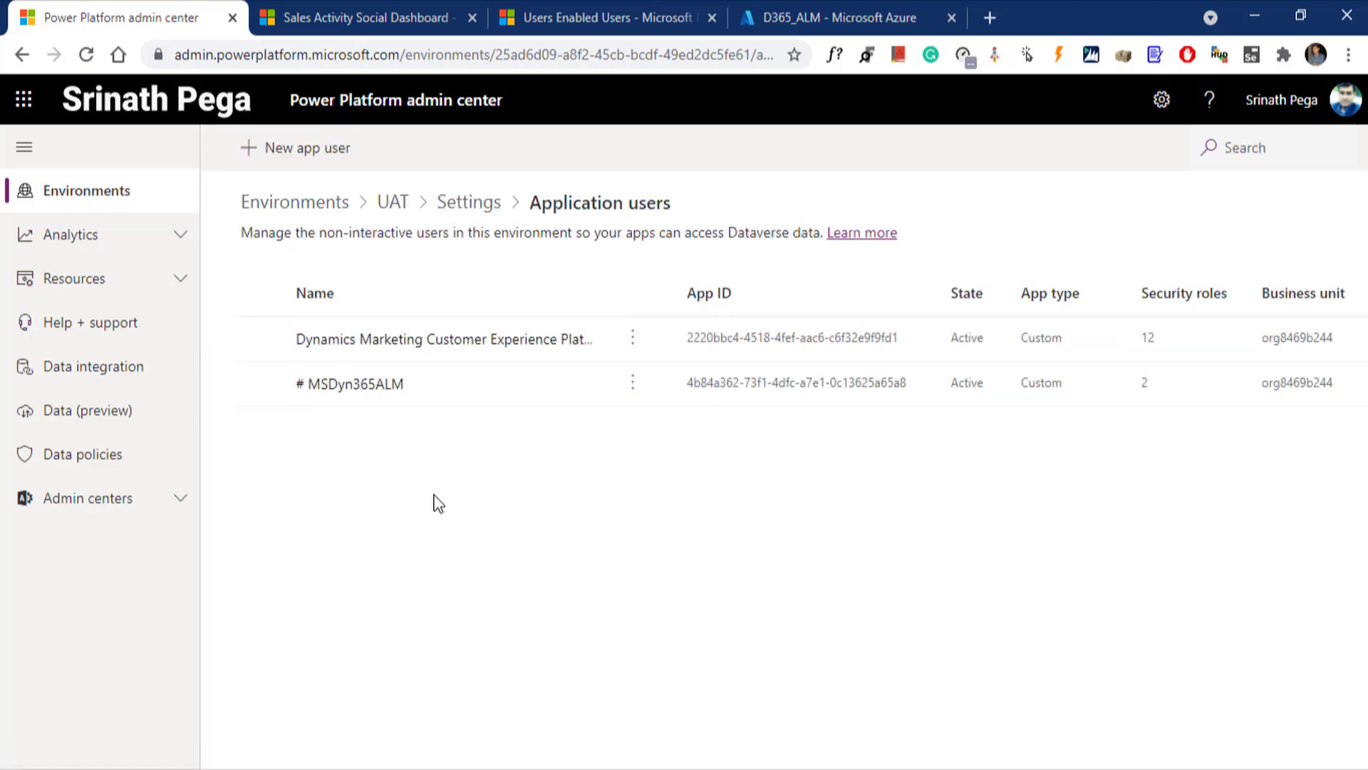
- Start a new app user for the UAT environment and add the D365_ALM app from Azure Active Directory
{"action": "left_click", "coordinate": [295, 166]}
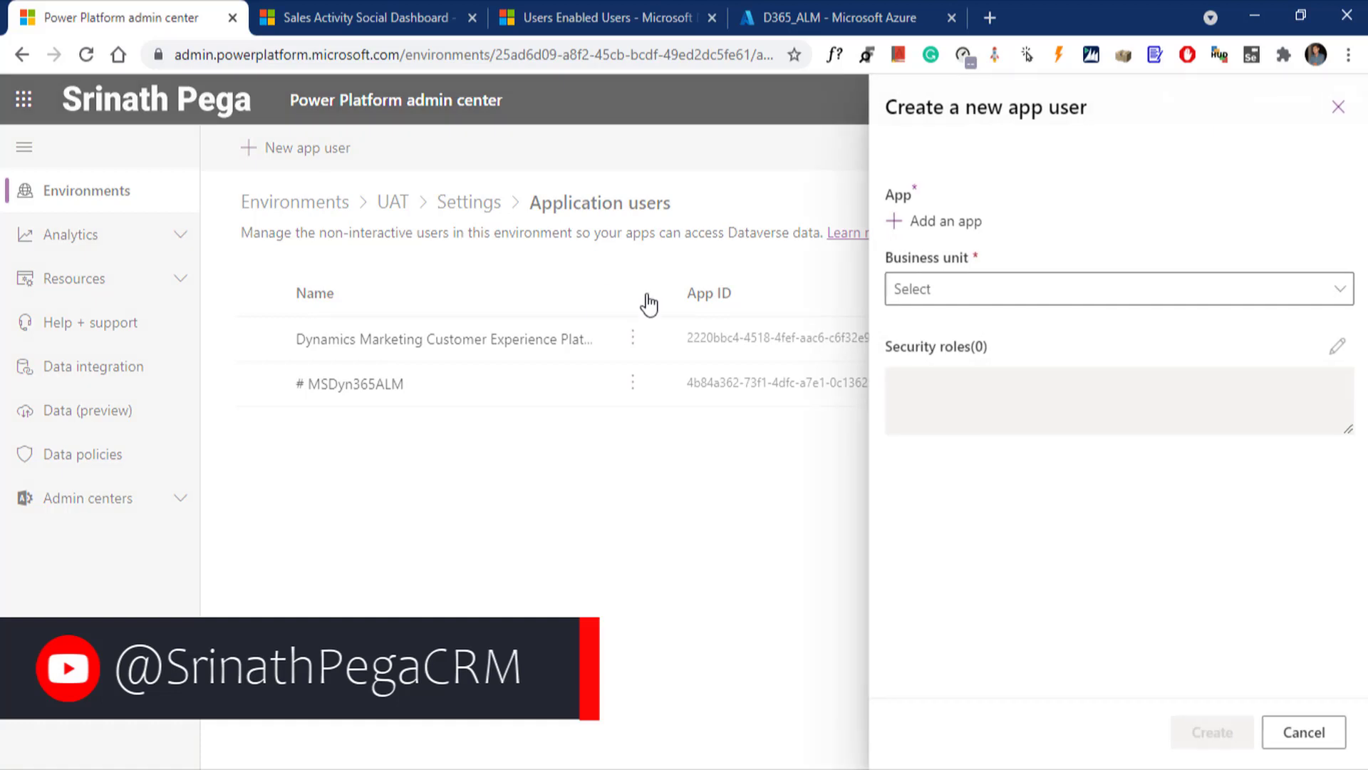
{"action": "left_click", "coordinate": [945, 226]}
{"action": "left_click", "coordinate": [916, 352]}
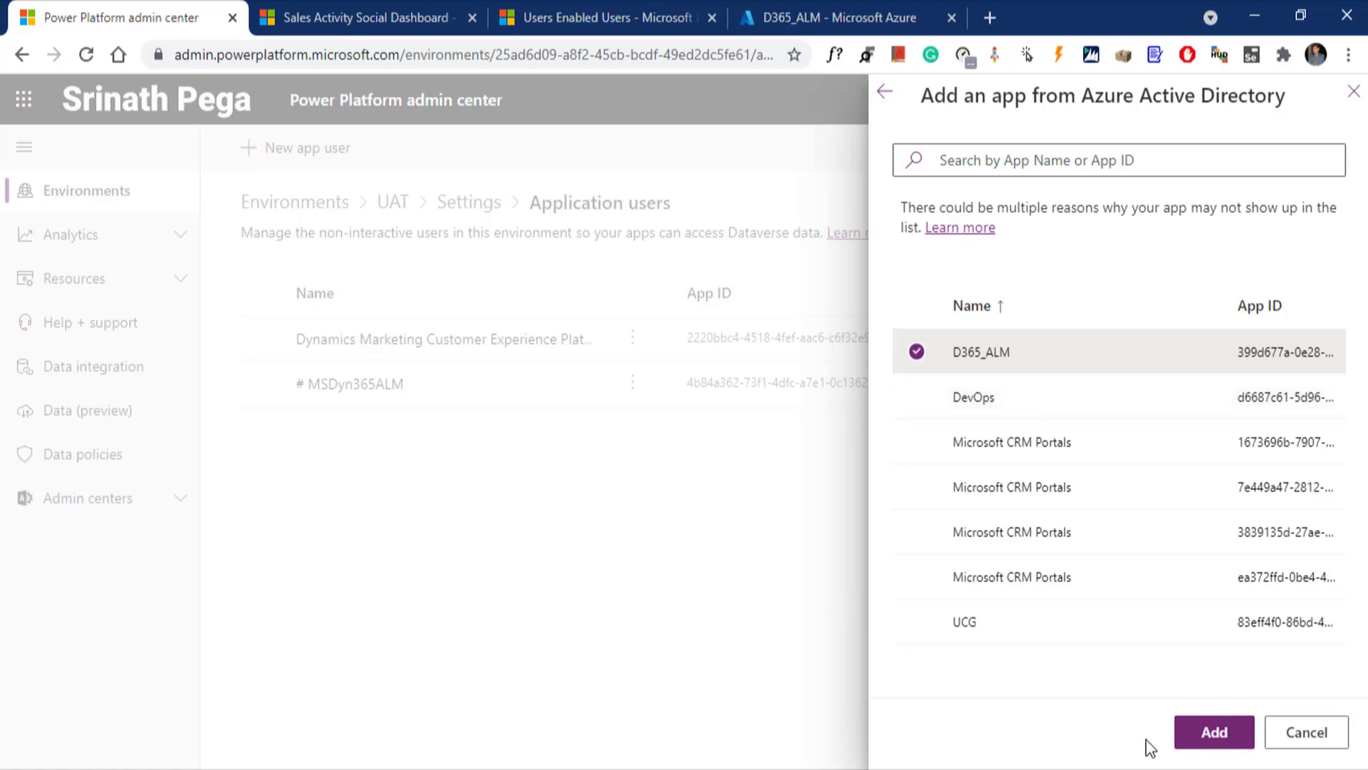
{"action": "left_click", "coordinate": [1213, 735]}
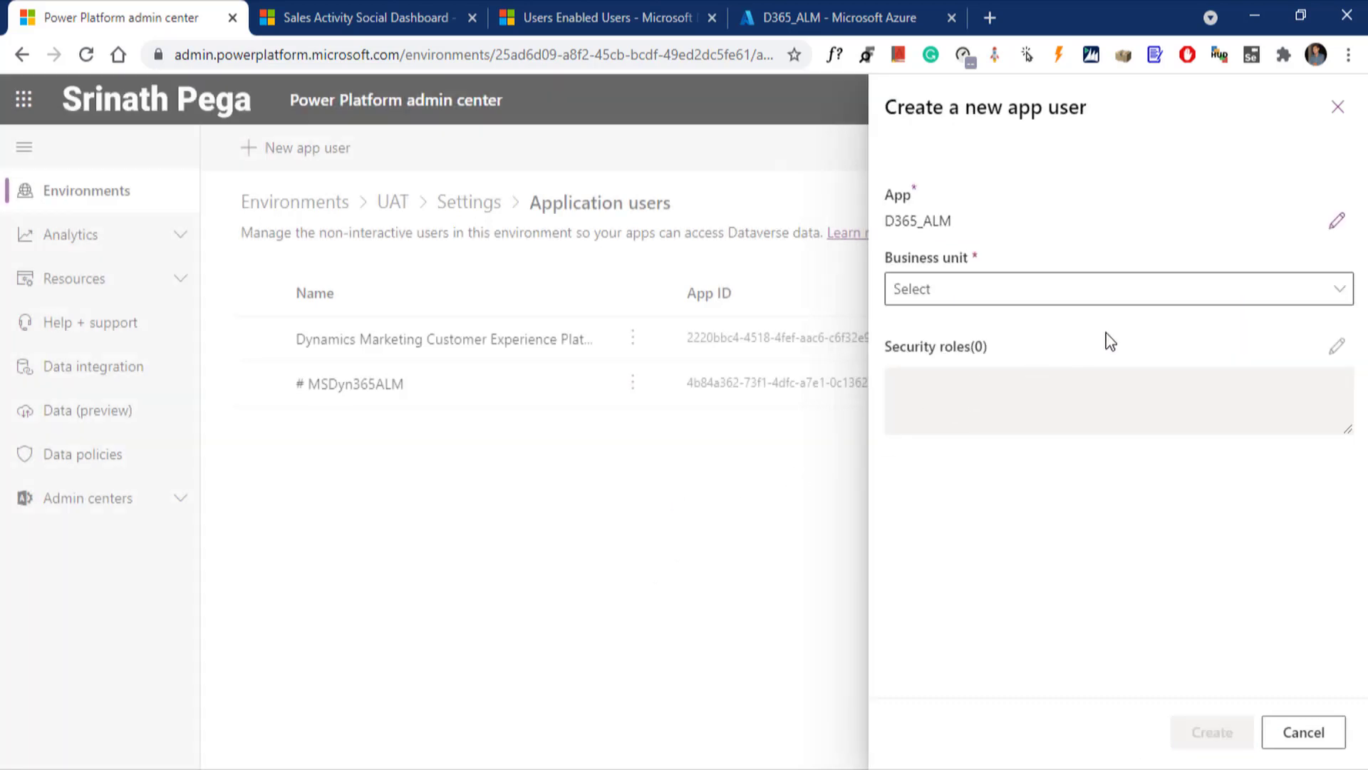
- Assign business unit org8469b244 and the System Administrator security role to the UAT app user, and create it
{"action": "left_click", "coordinate": [1301, 288]}
{"action": "left_click", "coordinate": [1057, 322]}
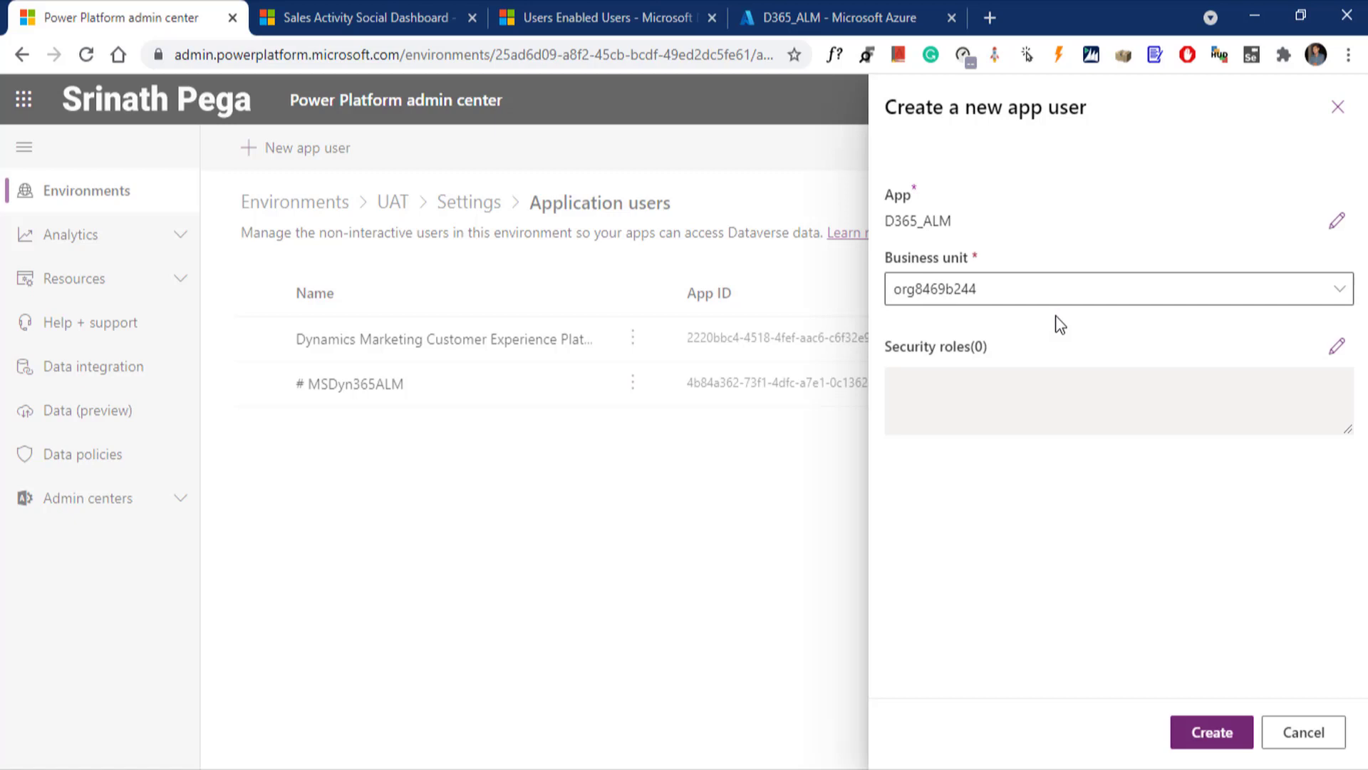
{"action": "left_click", "coordinate": [1343, 350]}
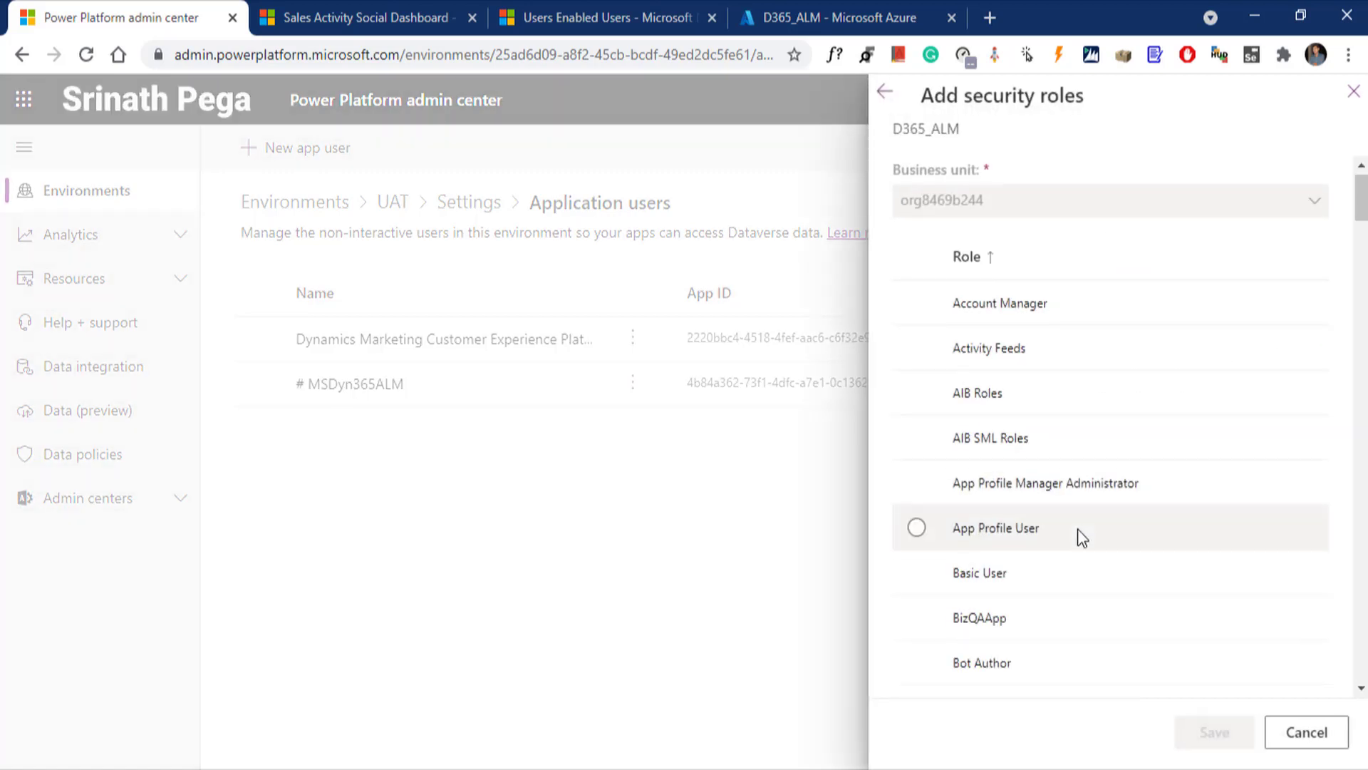
{"action": "scroll", "coordinate": [1080, 534], "scroll_direction": "down", "scroll_amount": 10}
{"action": "scroll", "coordinate": [1079, 542], "scroll_direction": "down", "scroll_amount": 15}
{"action": "left_click", "coordinate": [917, 379]}
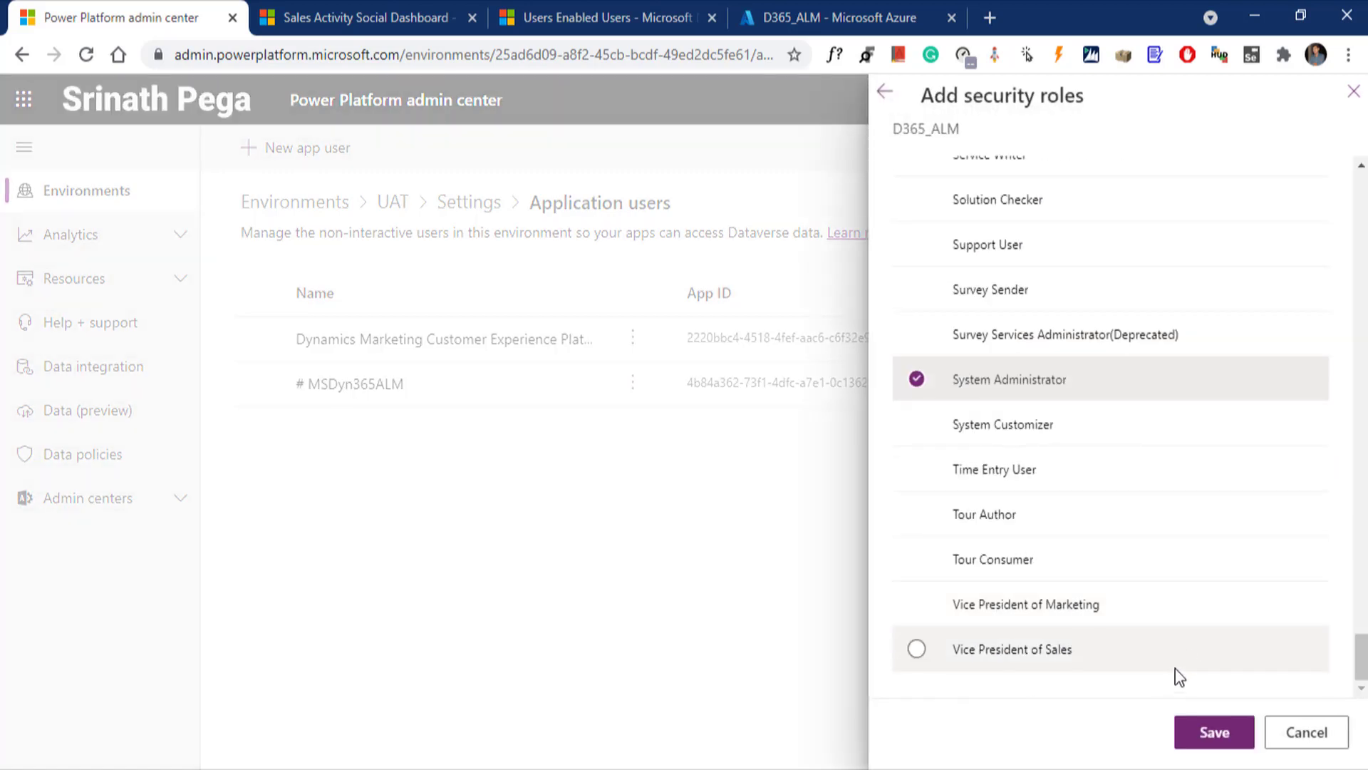
{"action": "left_click", "coordinate": [1214, 733]}
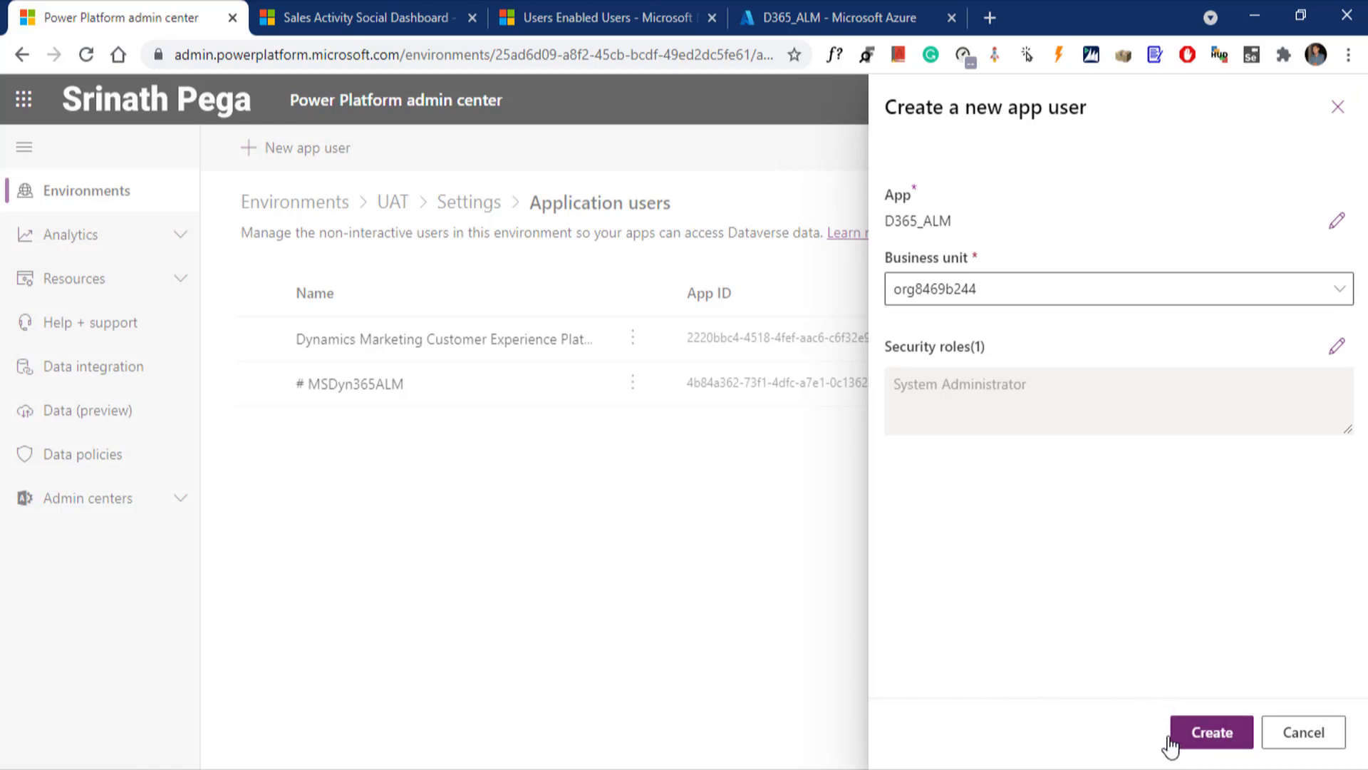
{"action": "left_click", "coordinate": [1217, 736]}
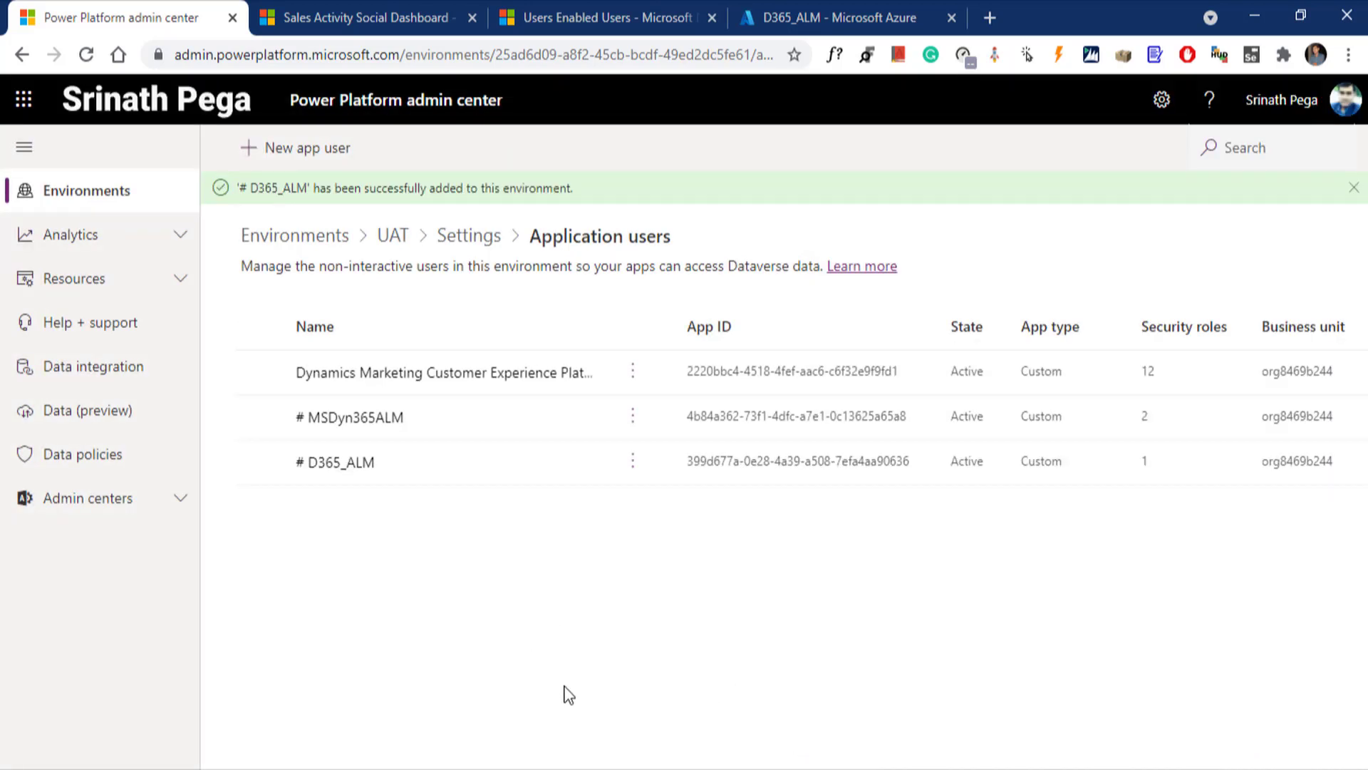
- Return to the environments list and open the Production environment's application users settings
{"action": "left_click", "coordinate": [289, 236]}
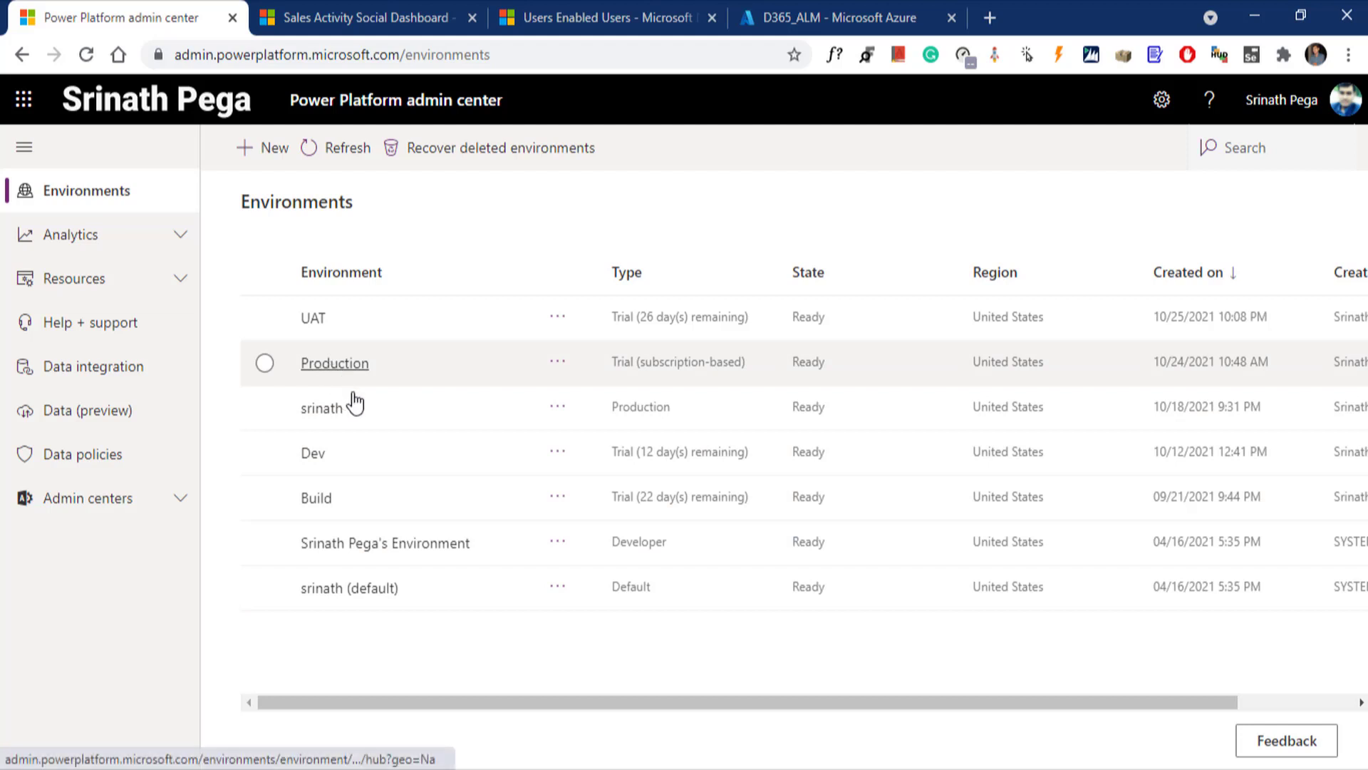
{"action": "left_click", "coordinate": [353, 393]}
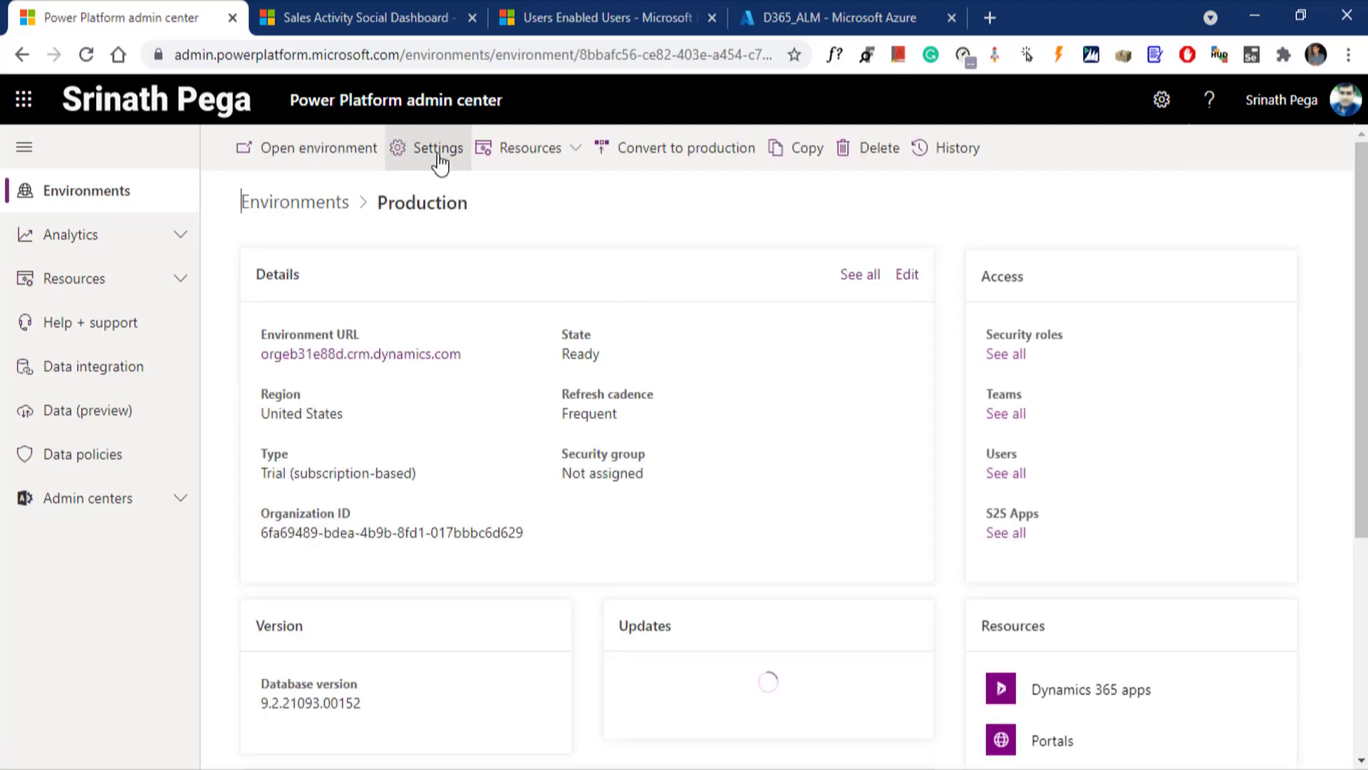
{"action": "left_click", "coordinate": [439, 157]}
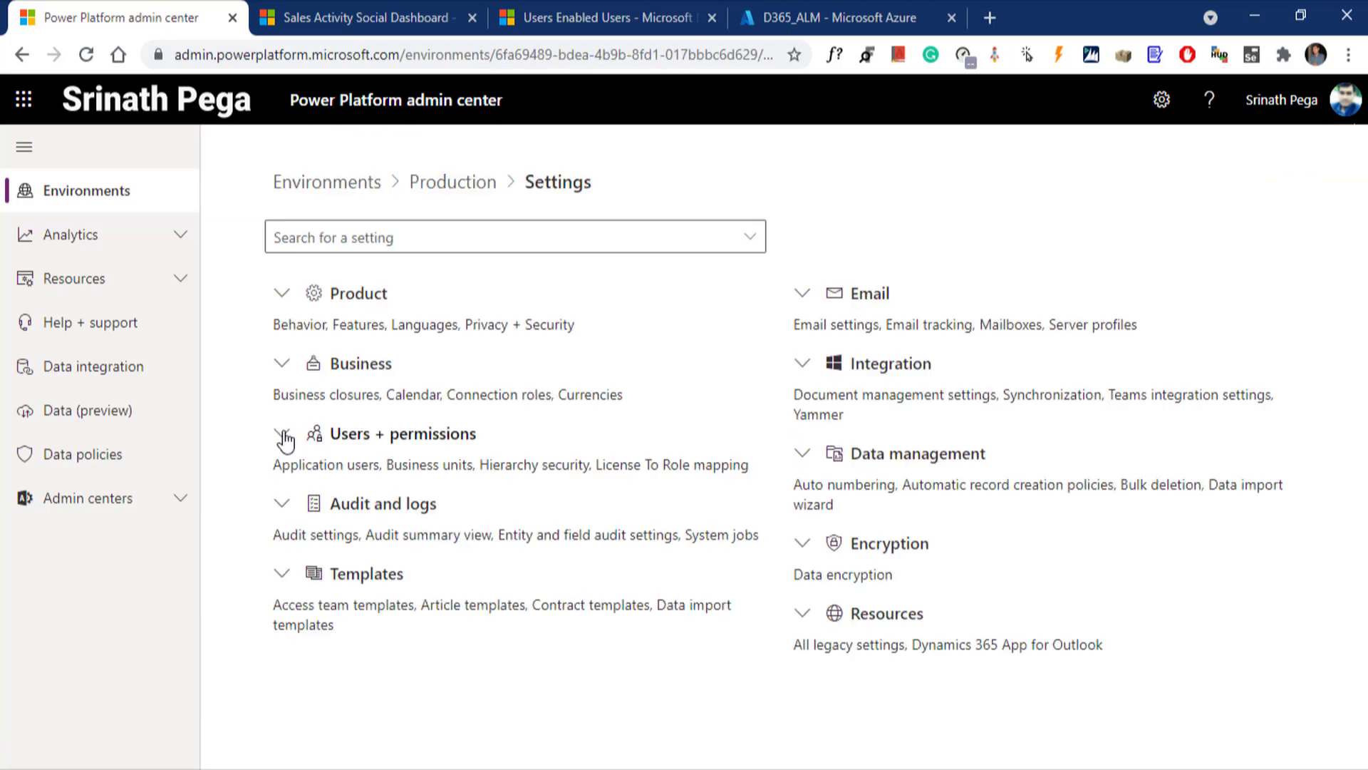
{"action": "left_click", "coordinate": [283, 433]}
{"action": "left_click", "coordinate": [334, 484]}
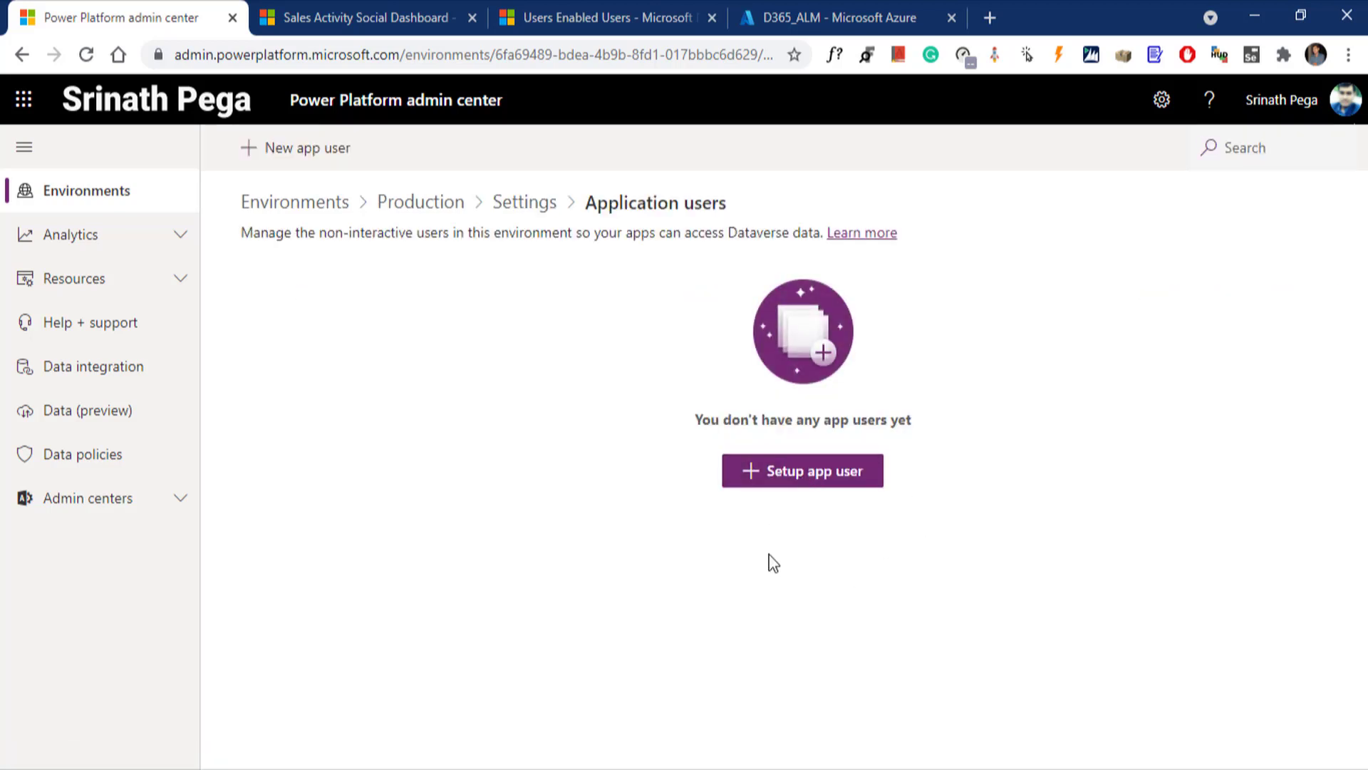
- Set up a new app user for the Production environment with the D365_ALM app from Azure Active Directory
{"action": "left_click", "coordinate": [835, 476]}
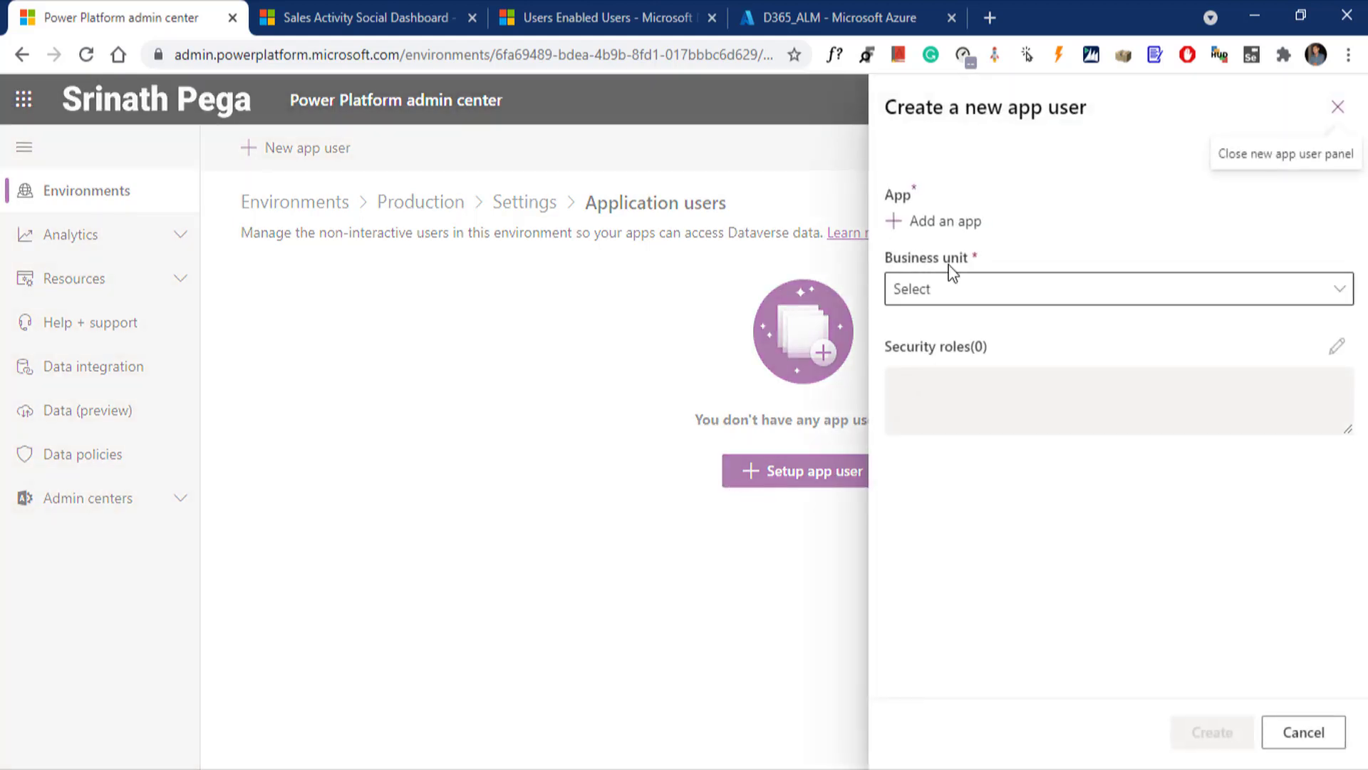
{"action": "left_click", "coordinate": [939, 223]}
{"action": "left_click", "coordinate": [947, 356]}
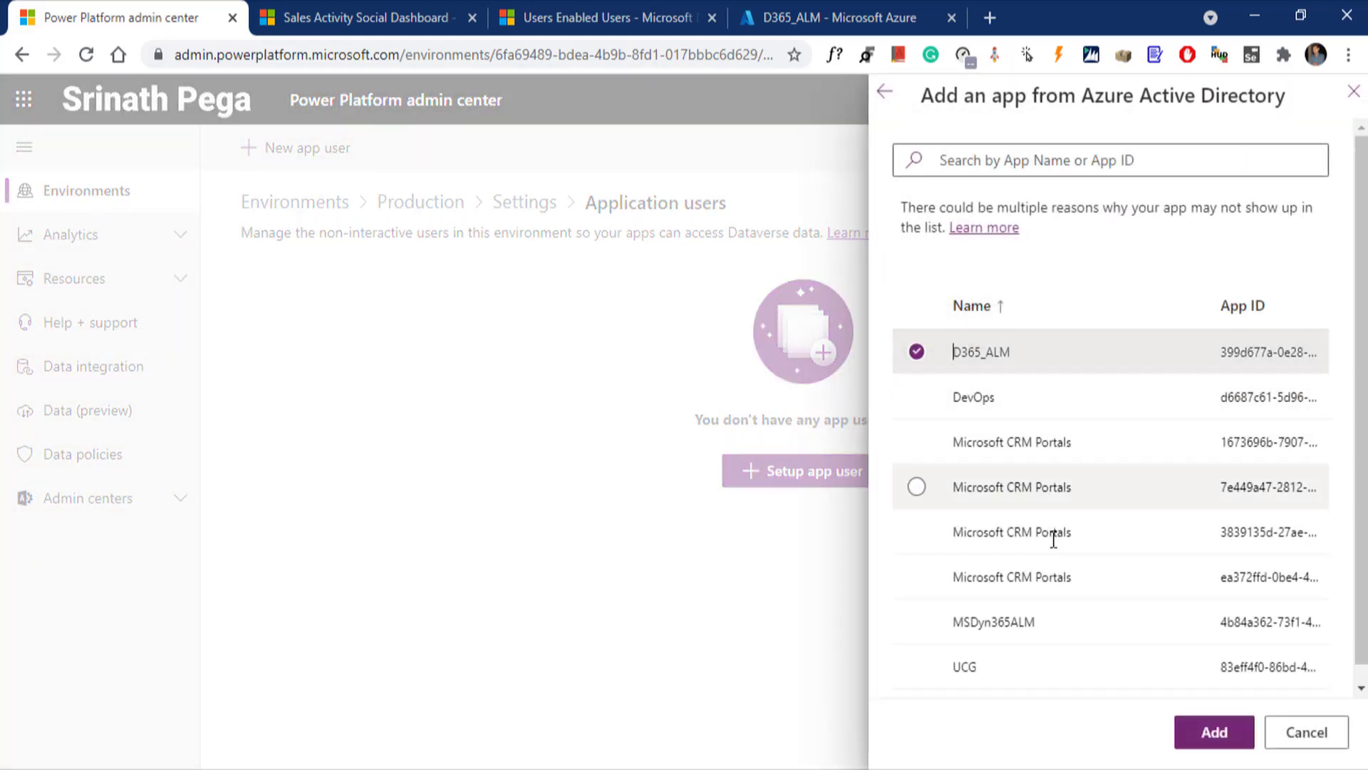
{"action": "left_click", "coordinate": [1218, 734]}
- Create the Production app user with business unit orgeb31e88d and the System Administrator security role, and return to the environments list
{"action": "left_click", "coordinate": [1283, 291]}
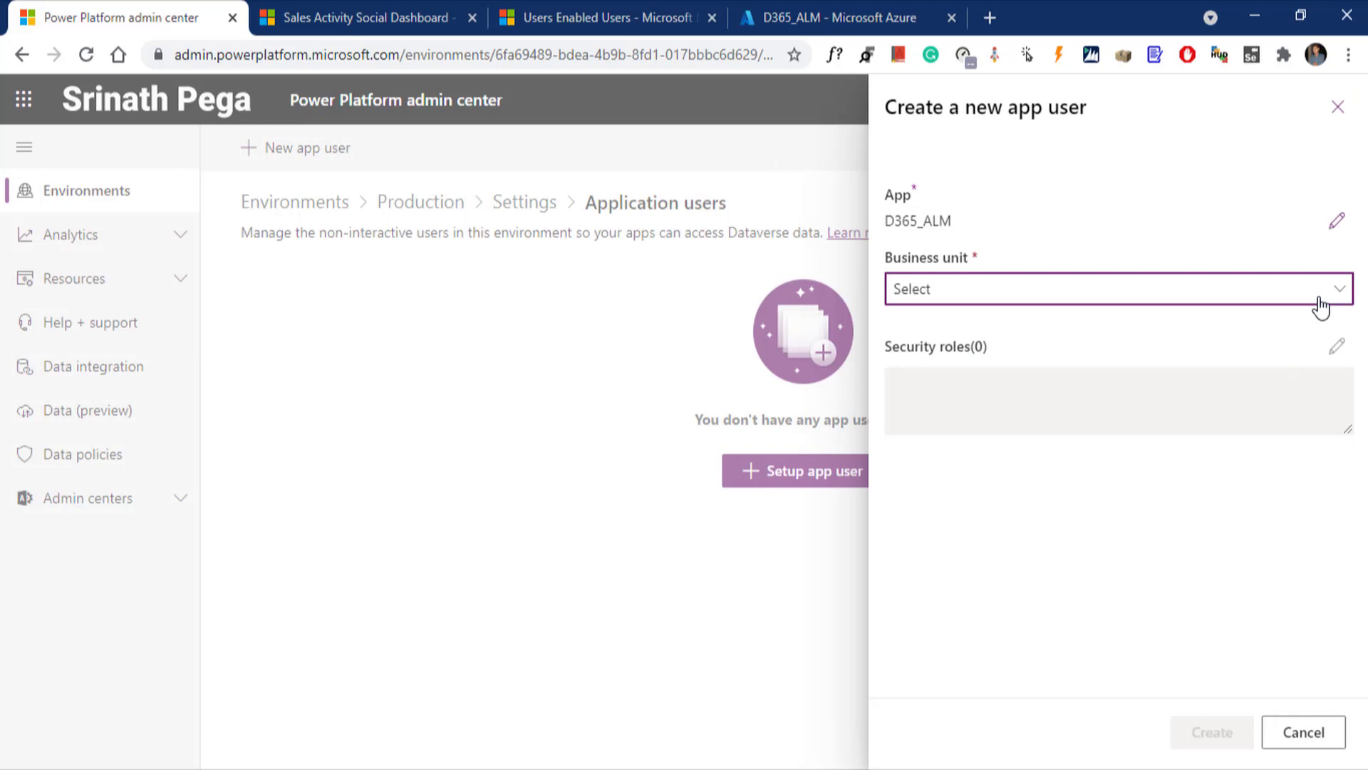
{"action": "left_click", "coordinate": [1170, 326]}
{"action": "left_click", "coordinate": [1334, 349]}
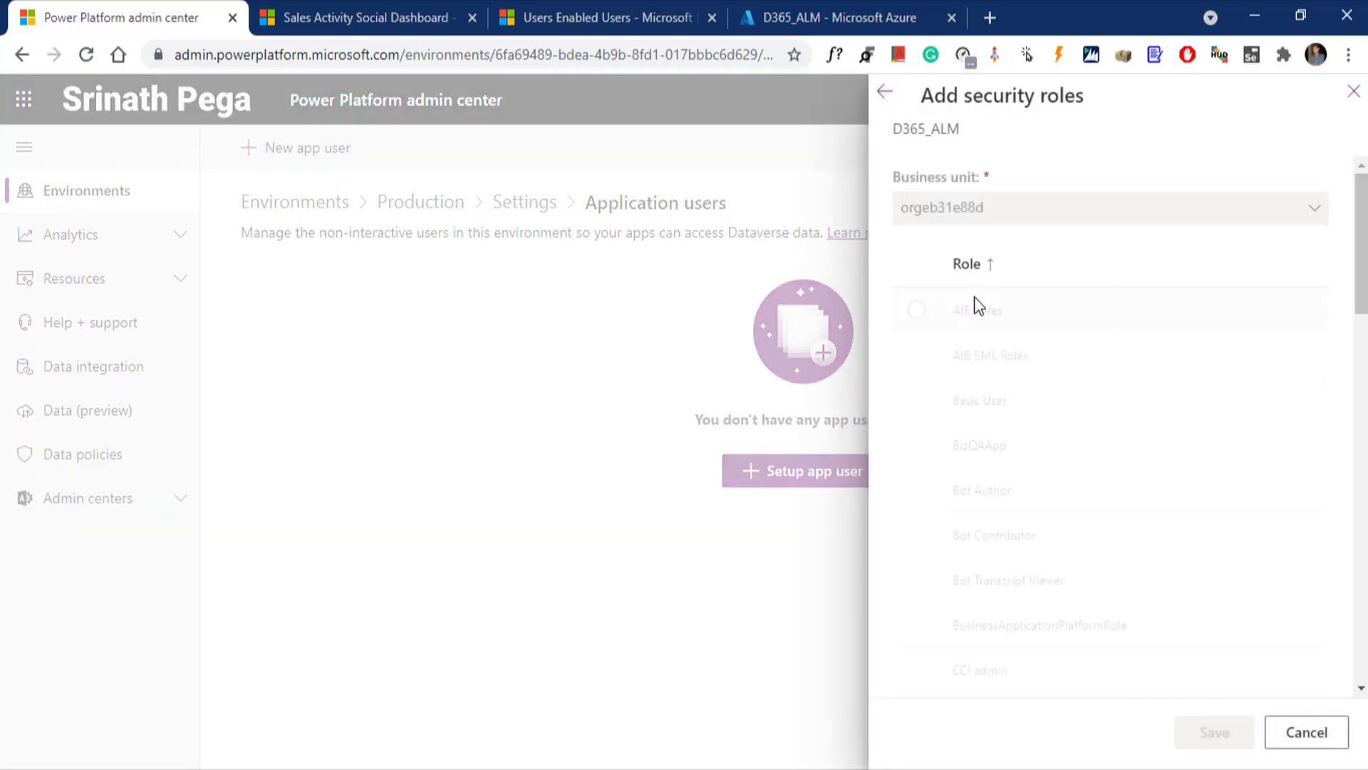
{"action": "scroll", "coordinate": [1072, 510], "scroll_direction": "down", "scroll_amount": 10}
{"action": "left_click", "coordinate": [1072, 511]}
{"action": "left_click", "coordinate": [1213, 733]}
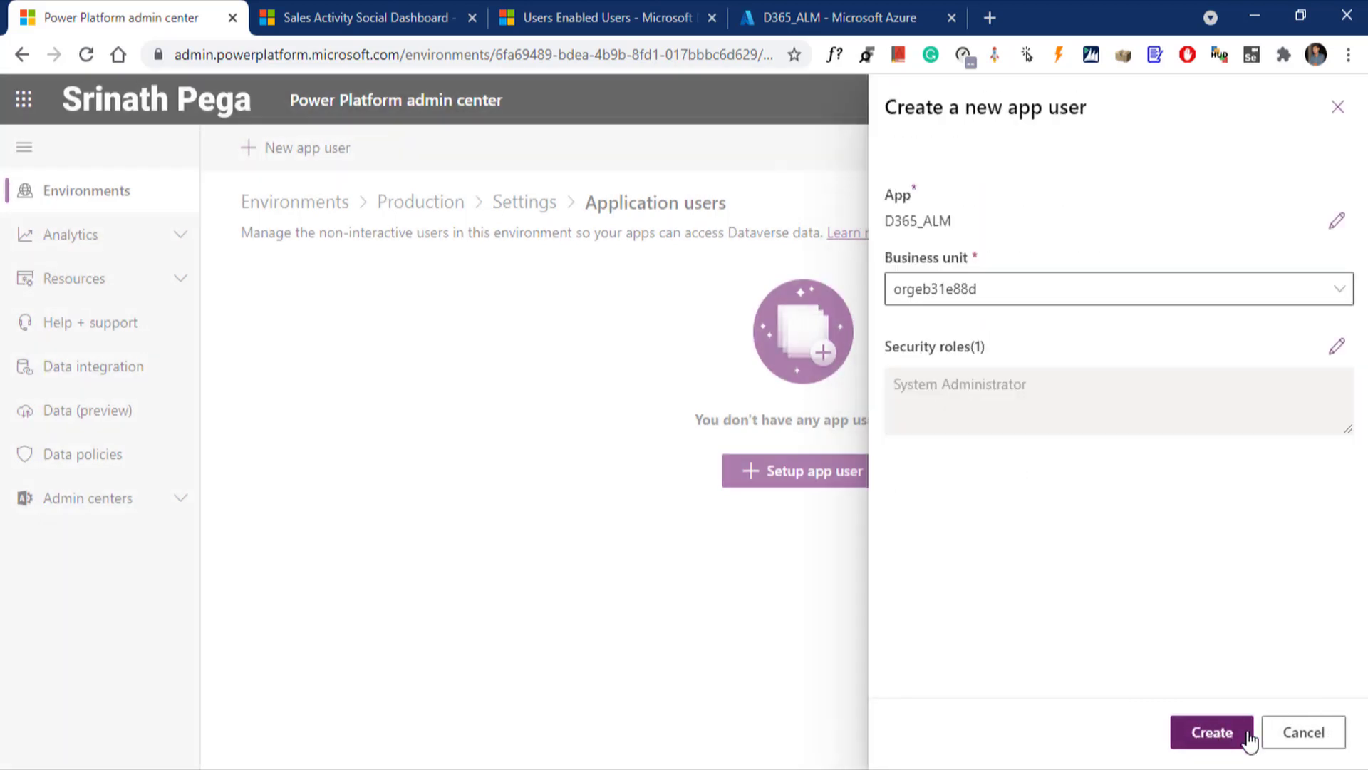
{"action": "left_click", "coordinate": [1233, 738]}
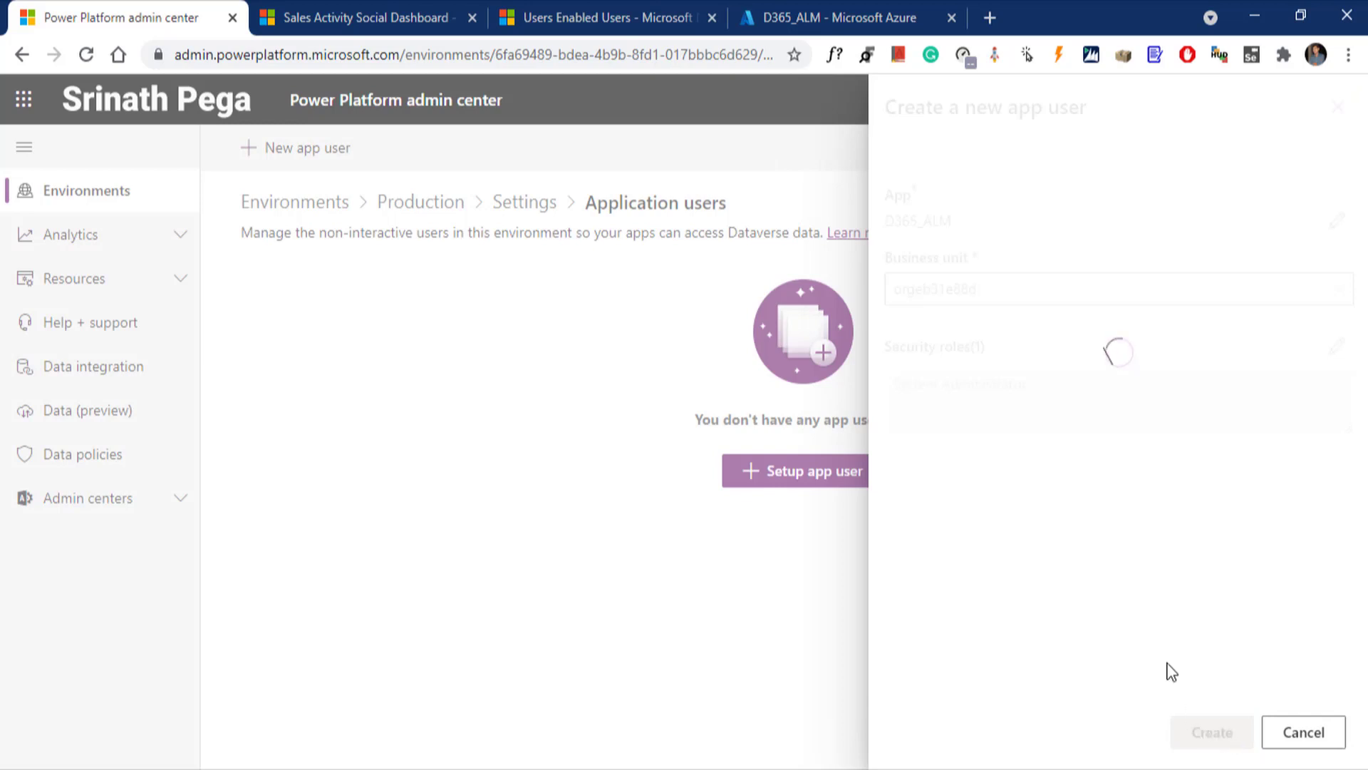
{"action": "left_click", "coordinate": [271, 237]}
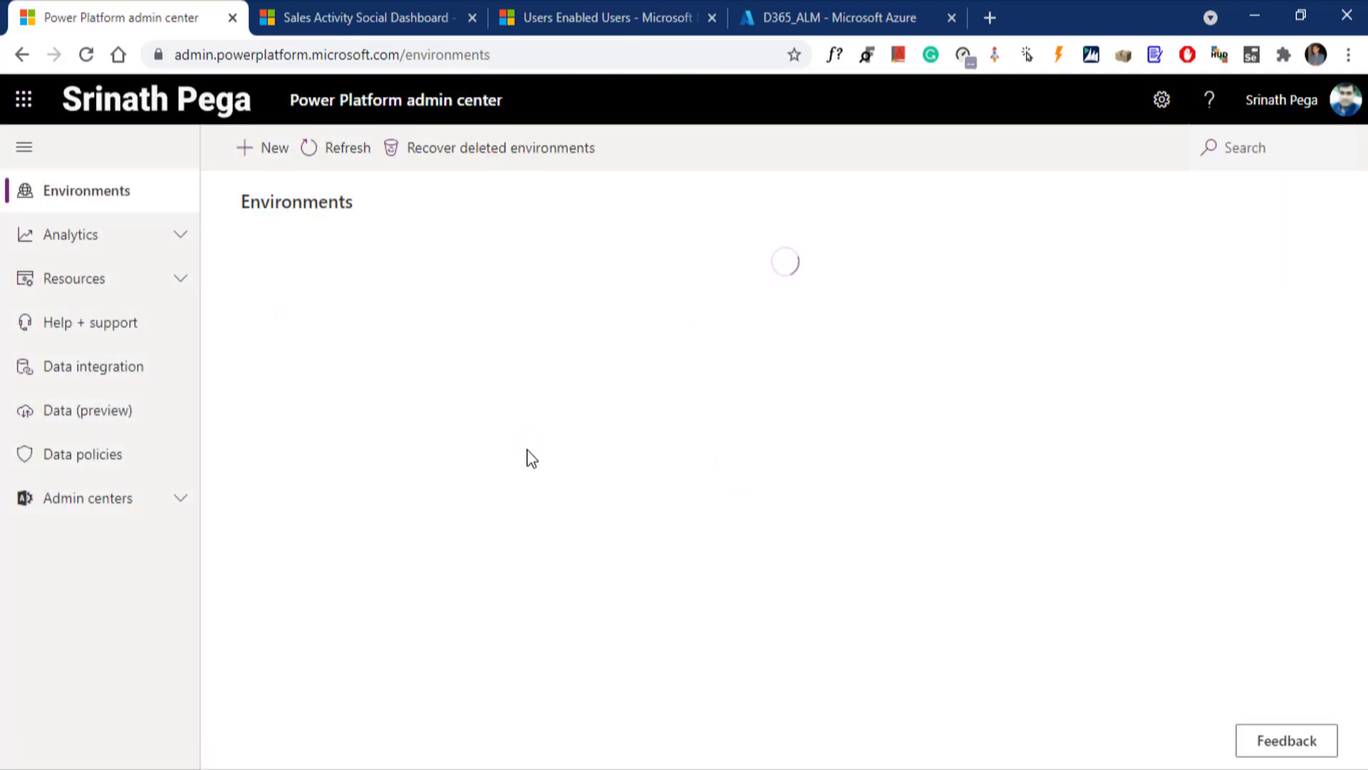